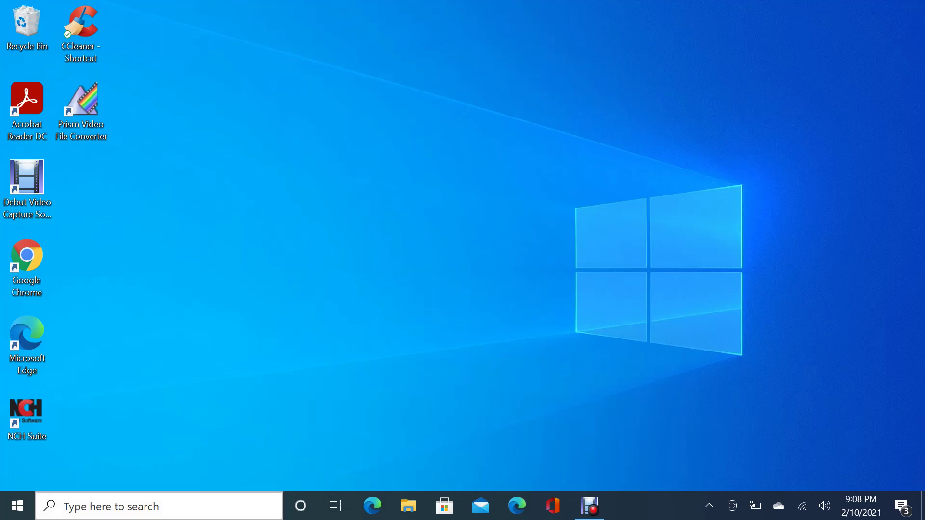
# Search Windows for SSMS and launch Microsoft SQL Server Management Studio
pyautogui.rightClick(164, 500)
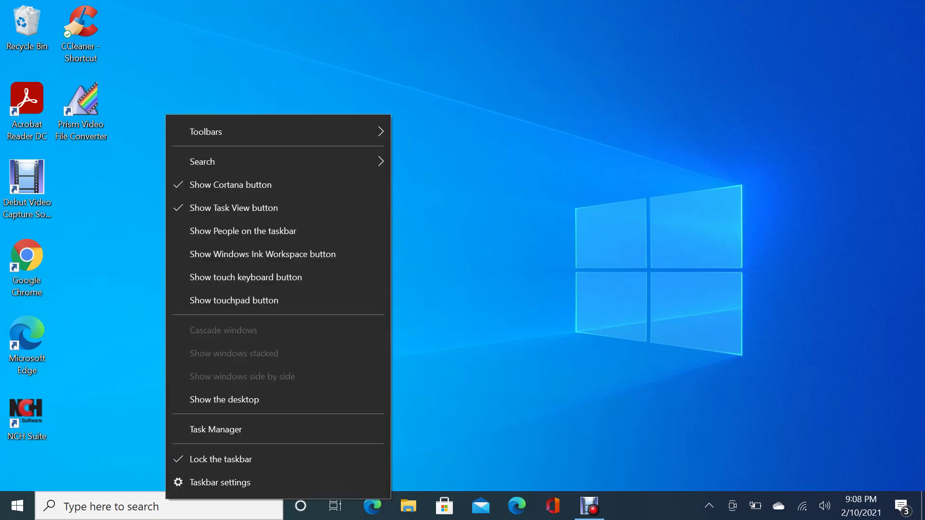
pyautogui.click(164, 503)
pyautogui.write('SSMS')
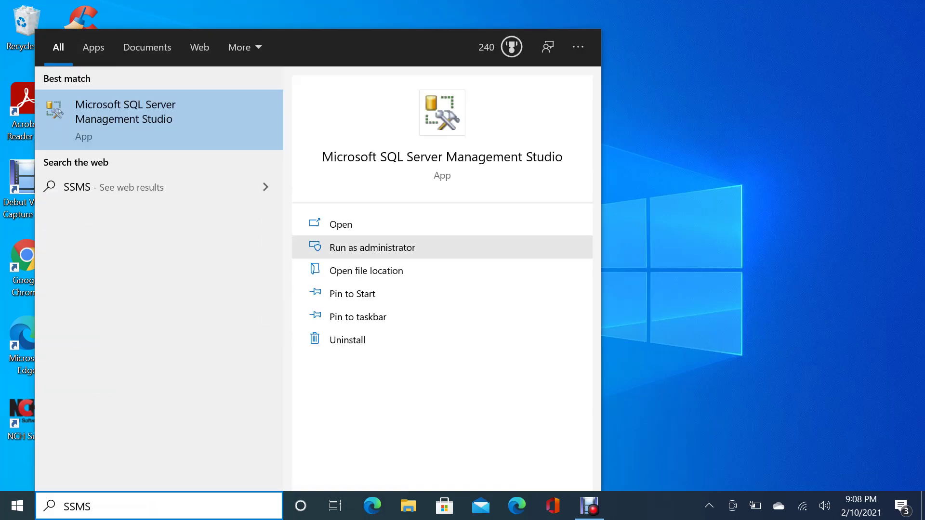
pyautogui.click(341, 224)
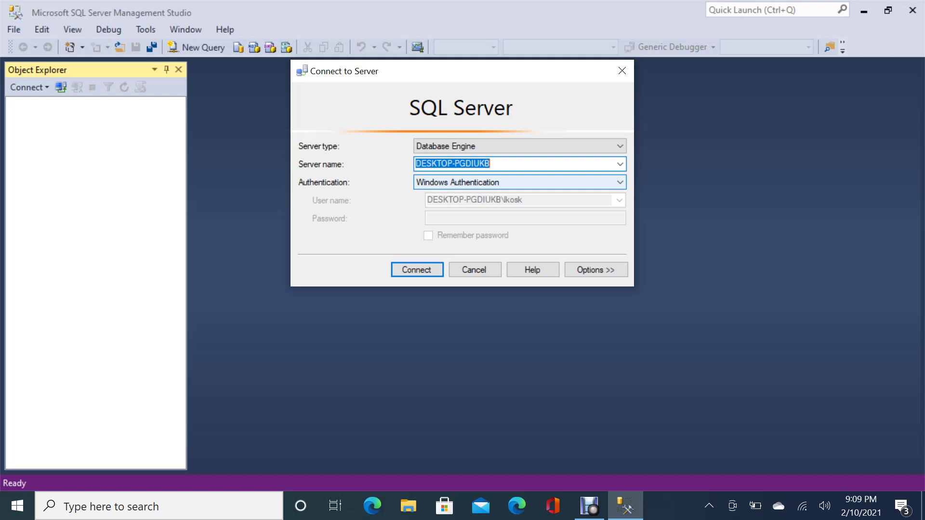
# Connect to the DESKTOP-PGDIUKB database engine using Windows Authentication
pyautogui.click(620, 182)
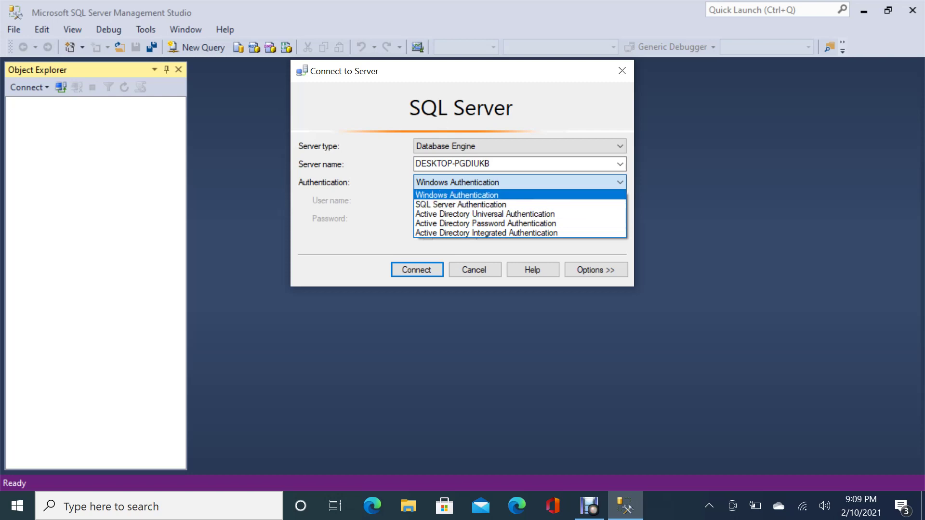
pyautogui.press('Return')
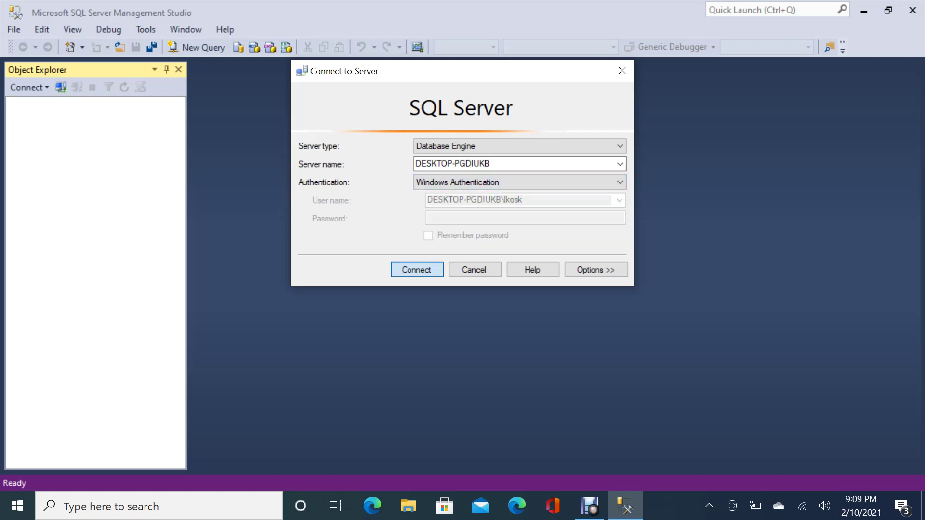
pyautogui.press('Return')
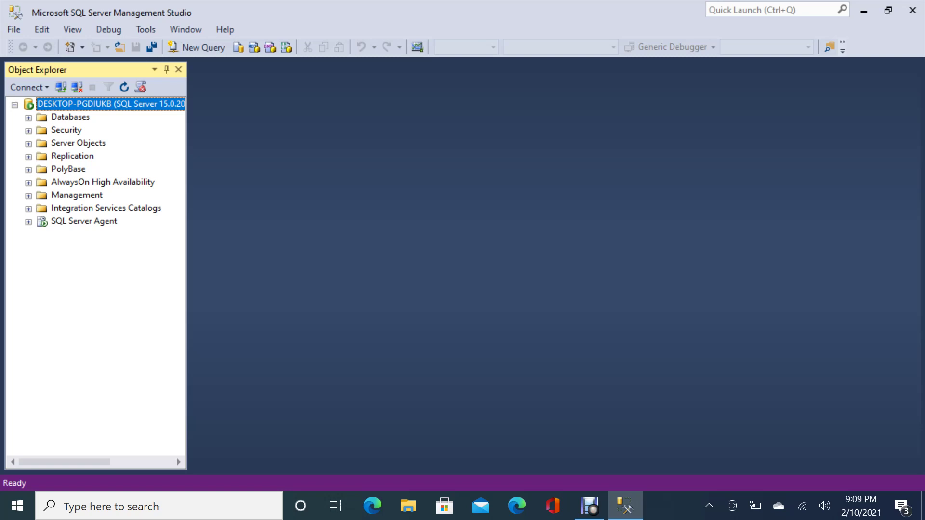
# Stop the SQL Server Agent service and confirm the stop
pyautogui.click(84, 222)
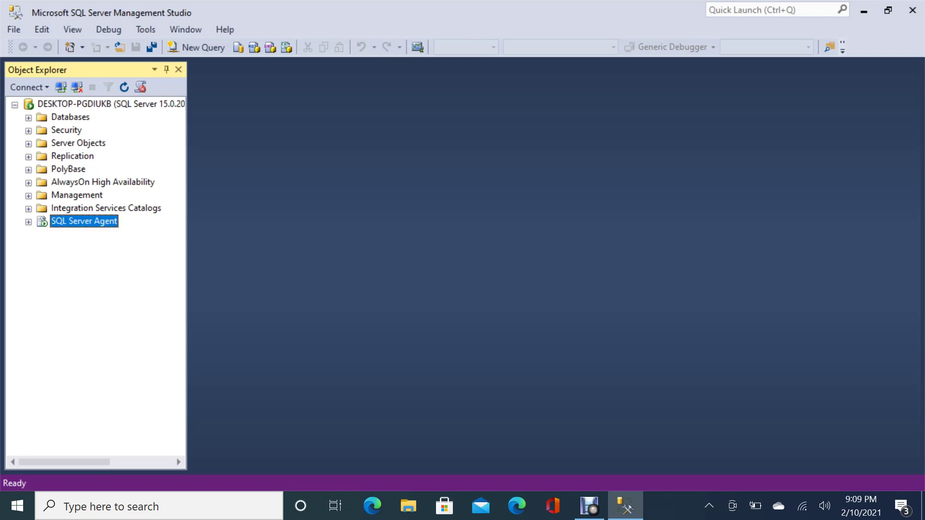
pyautogui.rightClick(69, 221)
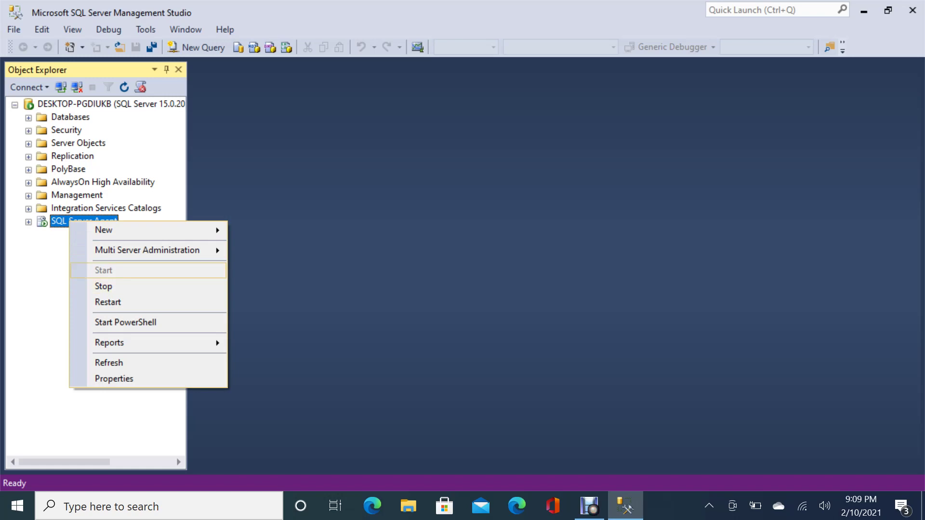
pyautogui.click(103, 287)
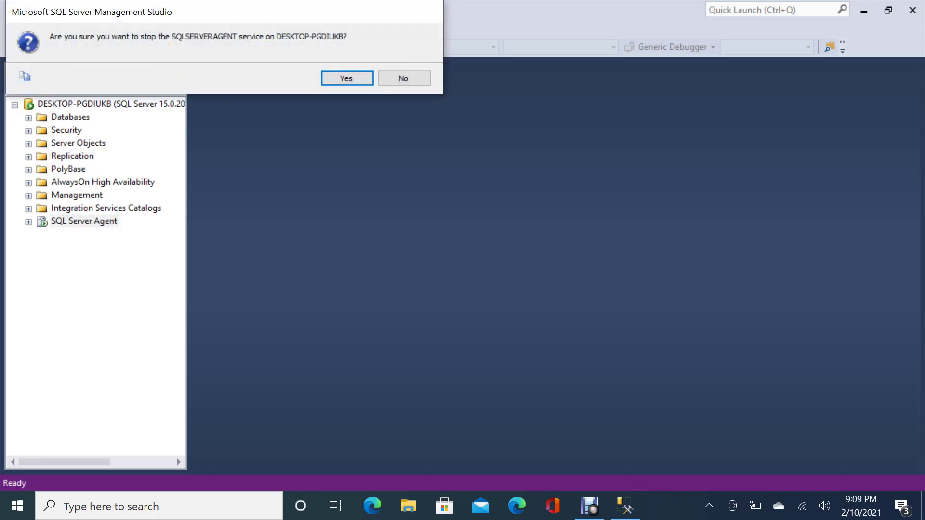
pyautogui.press('Return')
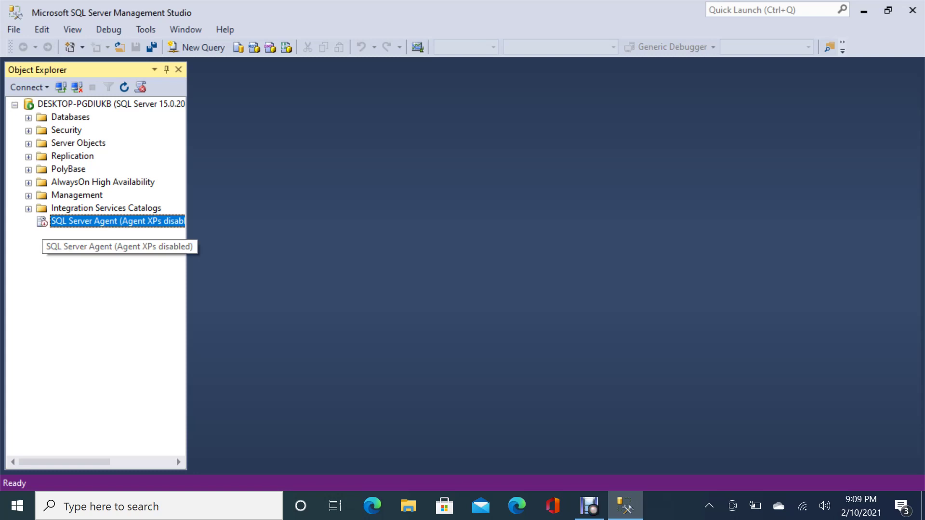
# Start the SQL Server Agent service and refresh Object Explorer
pyautogui.rightClick(73, 221)
pyautogui.click(96, 270)
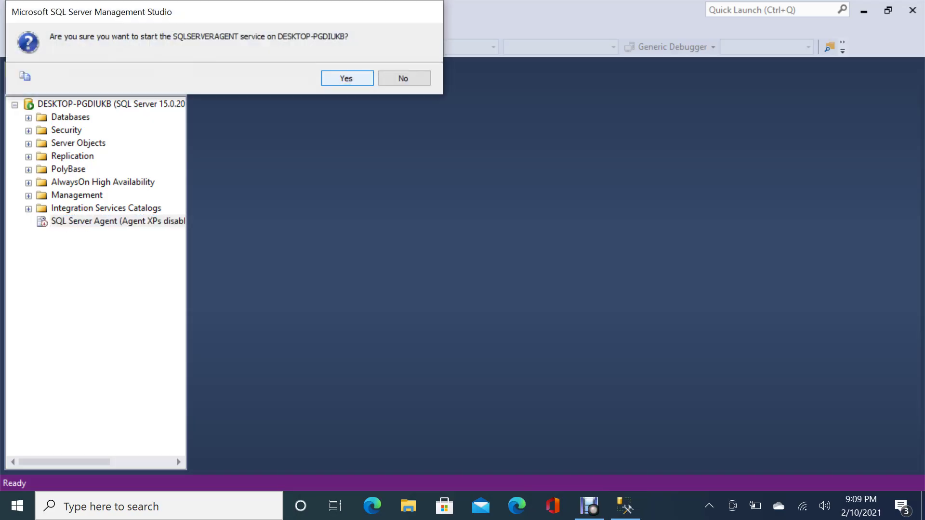
pyautogui.press('Return')
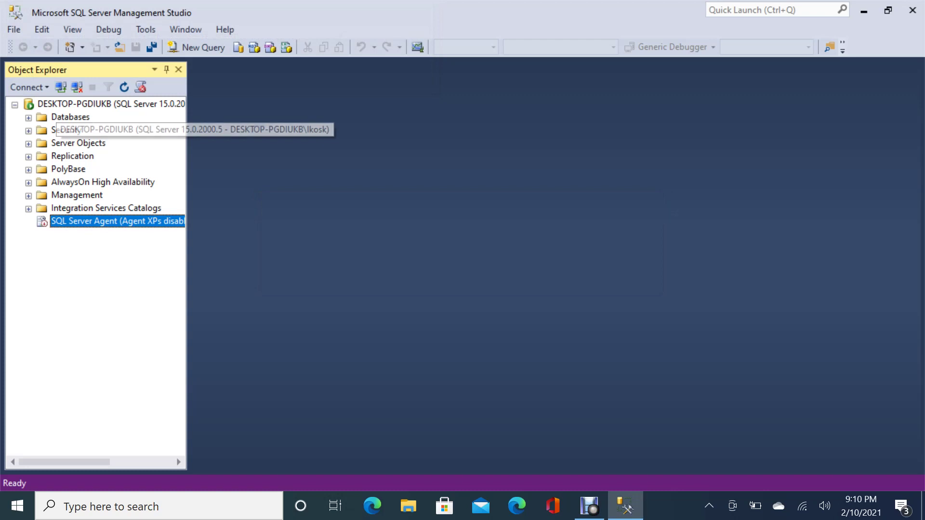
pyautogui.click(125, 87)
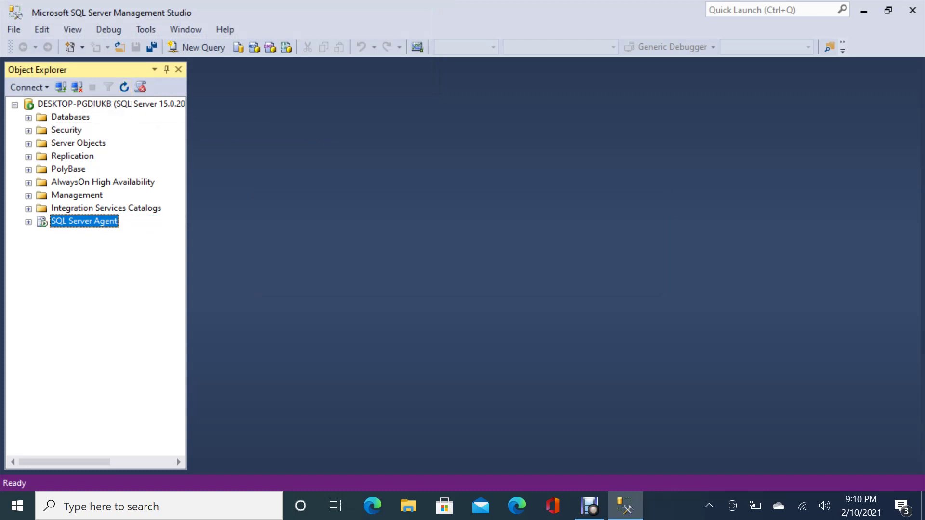
# Expand SQL Server Agent and Databases, and open a new query against the AdventureWorksDW2016 database
pyautogui.click(28, 222)
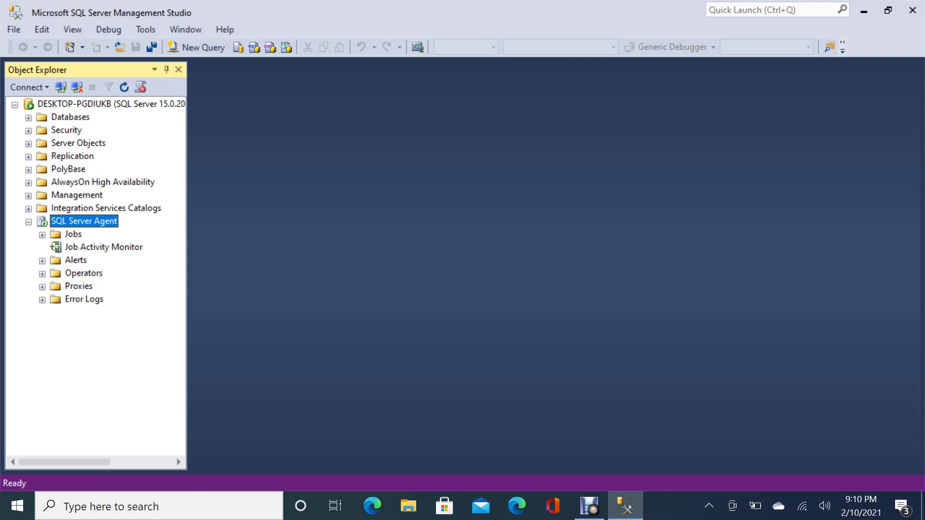
pyautogui.click(29, 118)
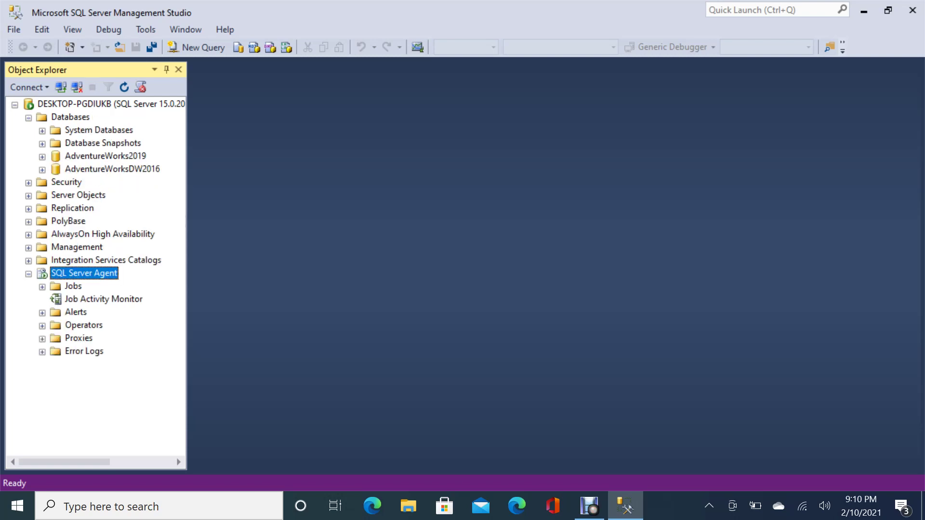
pyautogui.click(113, 169)
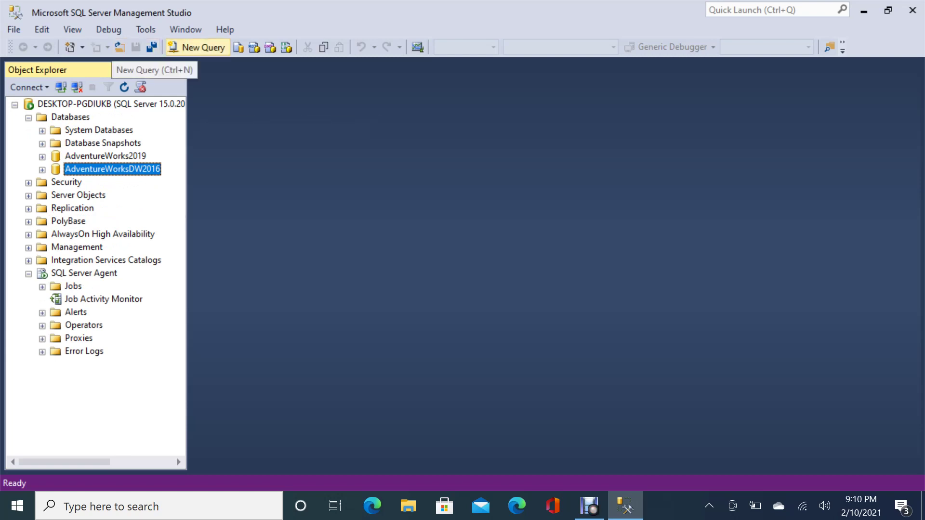
pyautogui.click(197, 47)
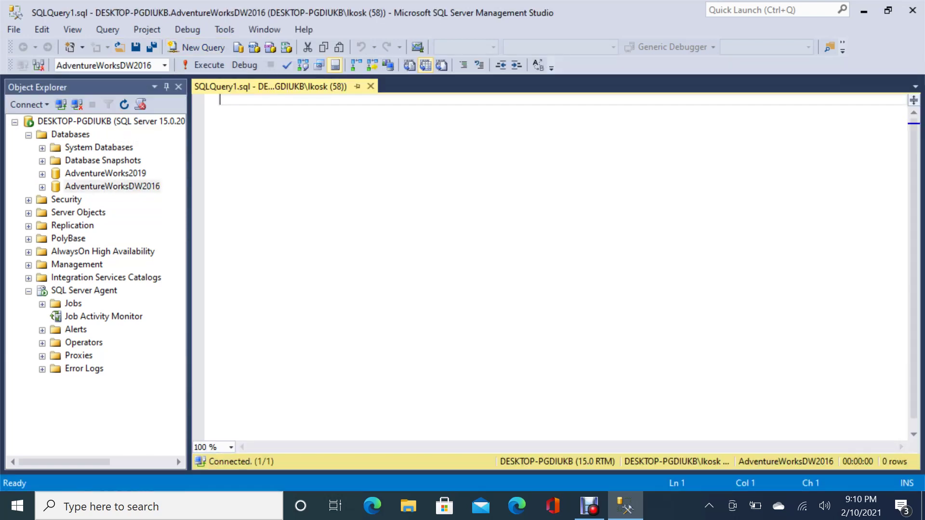
# Expand the tables of AdventureWorksDW2016 and insert the dbo.DimCustomer table name into the empty query
pyautogui.click(43, 187)
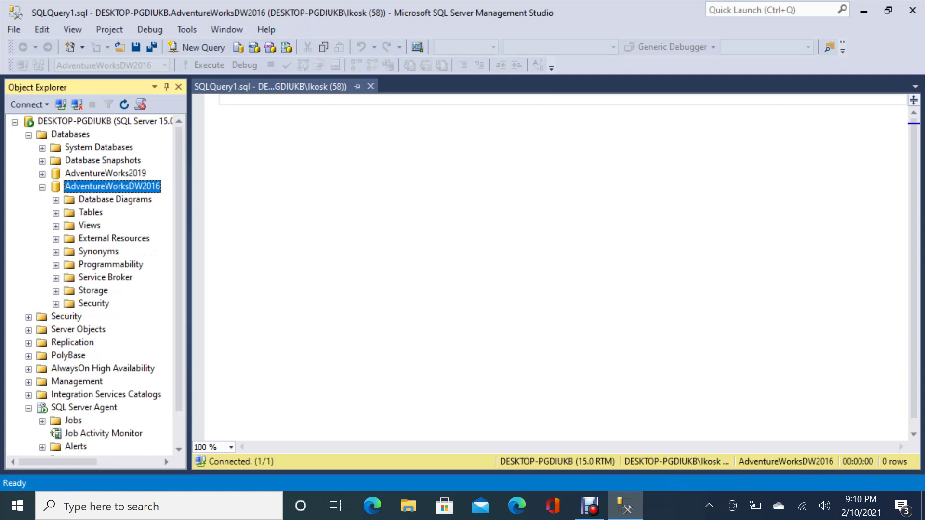
pyautogui.click(56, 214)
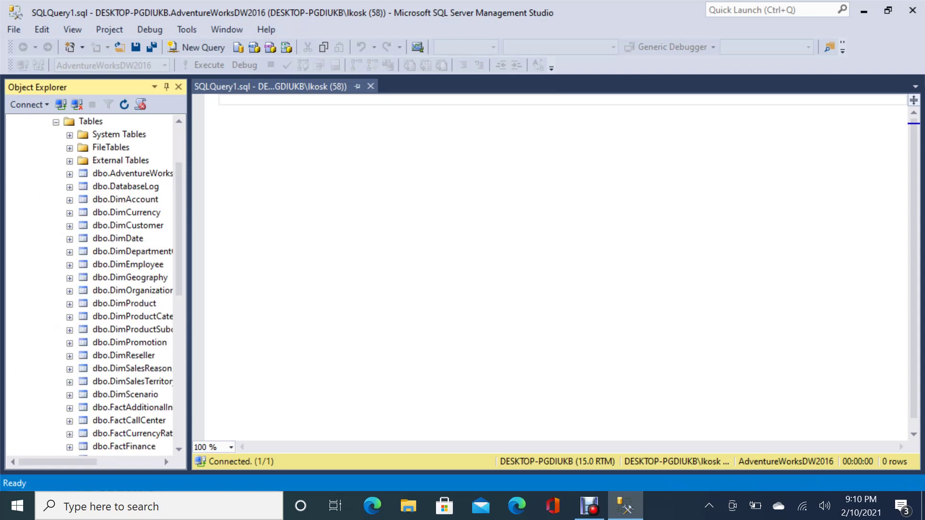
pyautogui.moveTo(128, 225); pyautogui.dragTo(220, 100)
pyautogui.click(220, 100)
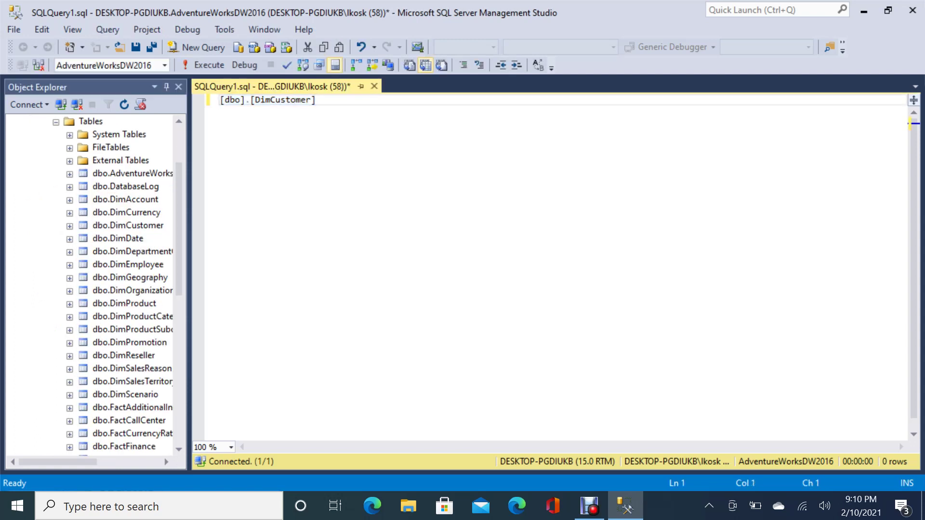
# Complete the query as SELECT * FROM [dbo].[DimCustomer] and execute it
pyautogui.write('SELECT ')
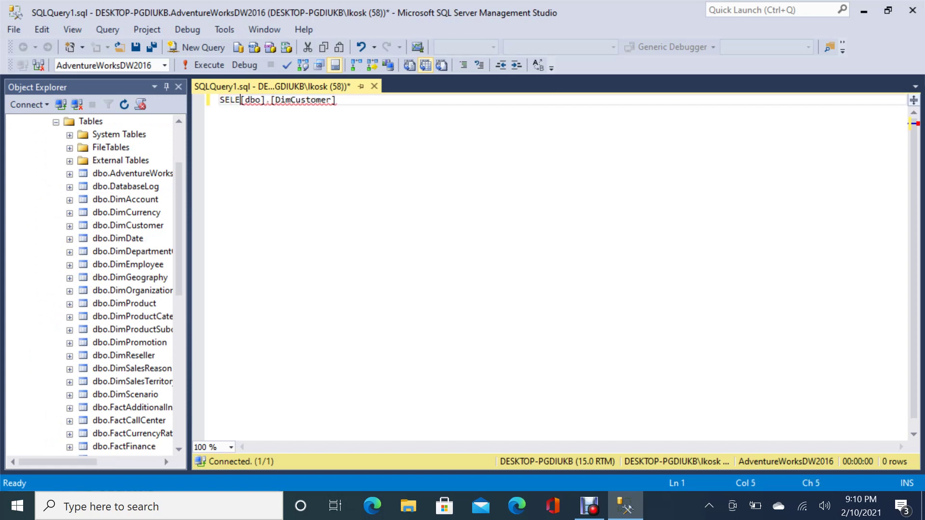
pyautogui.write('* FRO')
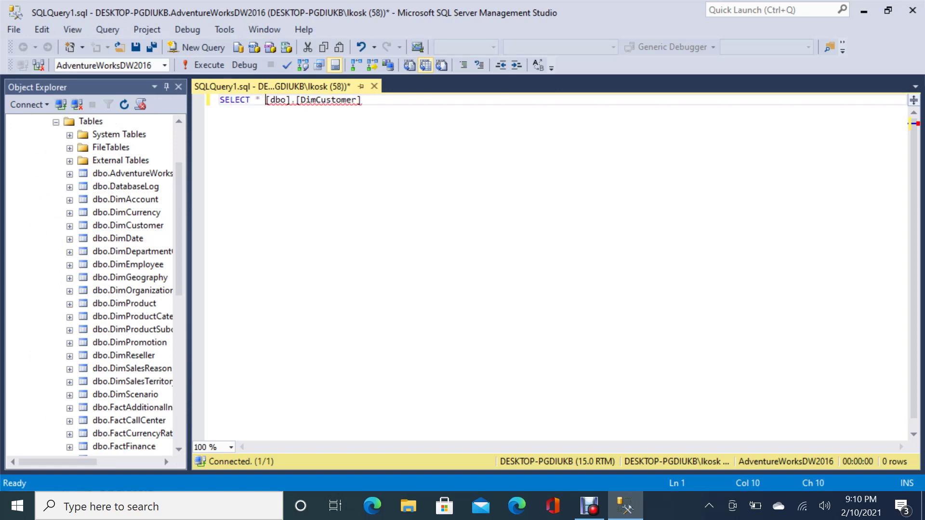
pyautogui.write('M')
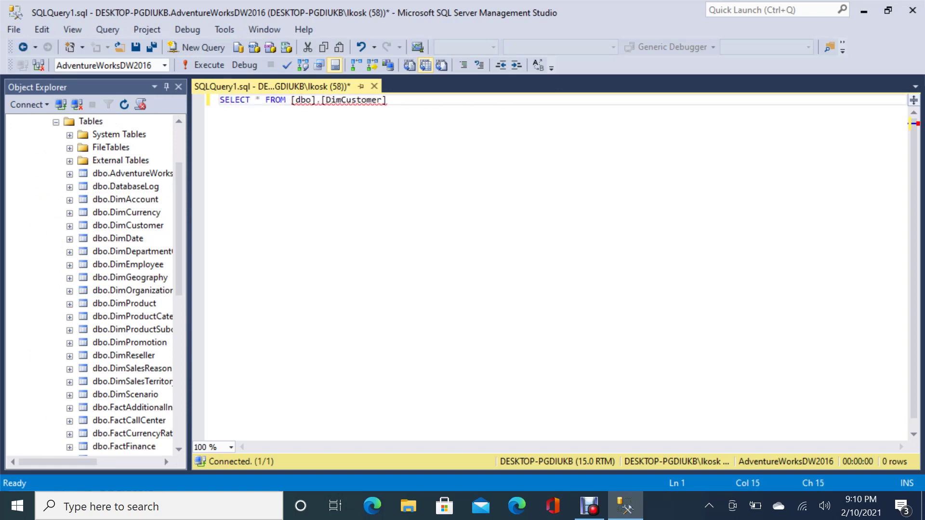
pyautogui.press('Right')
pyautogui.press('Right')
pyautogui.press('Right')
pyautogui.press('Right')
pyautogui.press('Right')
pyautogui.press('Right')
pyautogui.press('Right')
pyautogui.press('Right')
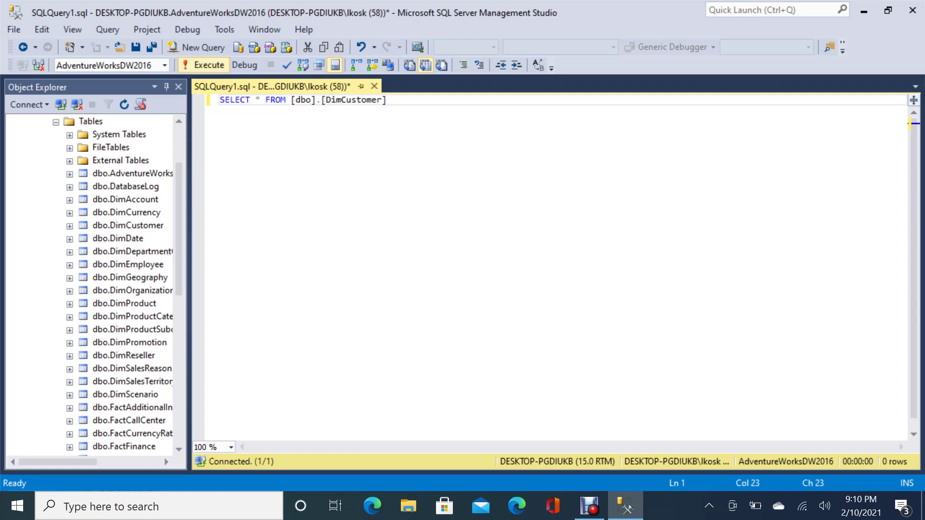
pyautogui.click(203, 65)
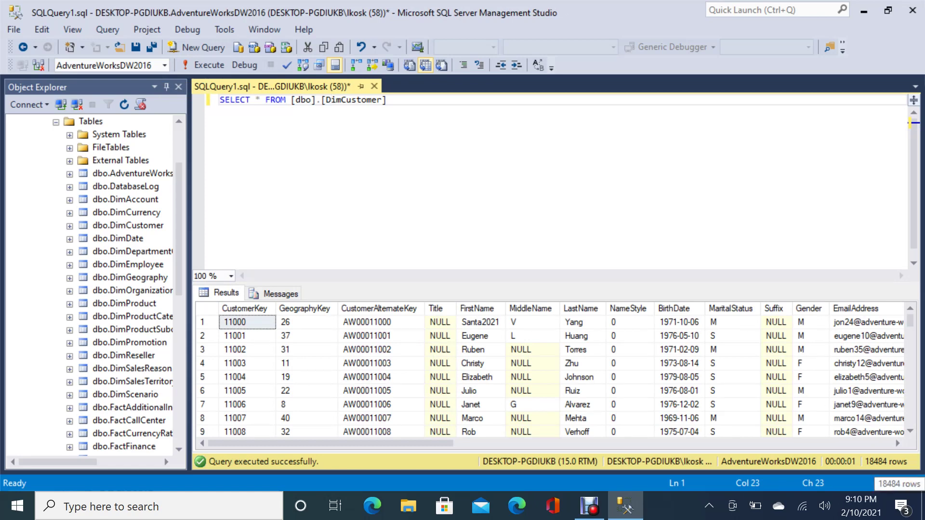
# Begin an UPDATE statement below the SELECT, reusing its table name [dbo].[DimCustomer] as the target
pyautogui.click(389, 100)
pyautogui.press('Return')
pyautogui.press('Return')
pyautogui.write('UPDATE')
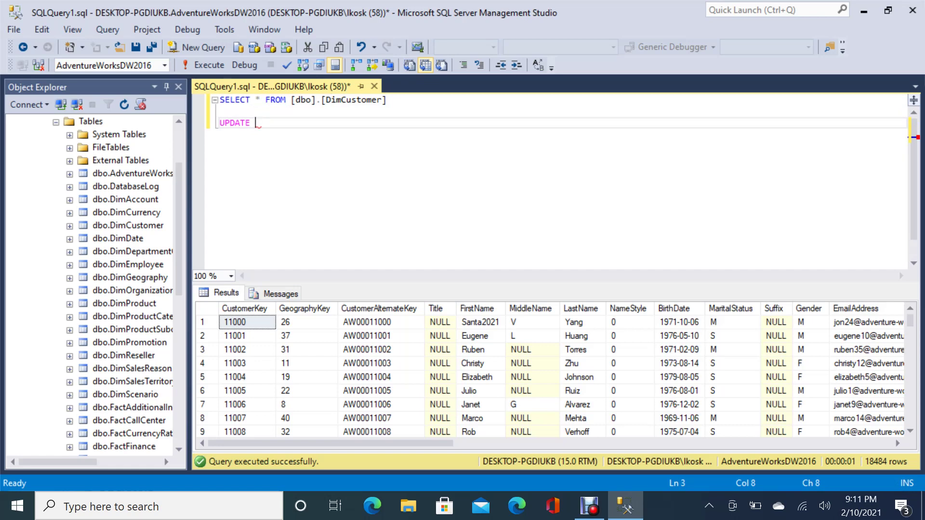
pyautogui.click(291, 100)
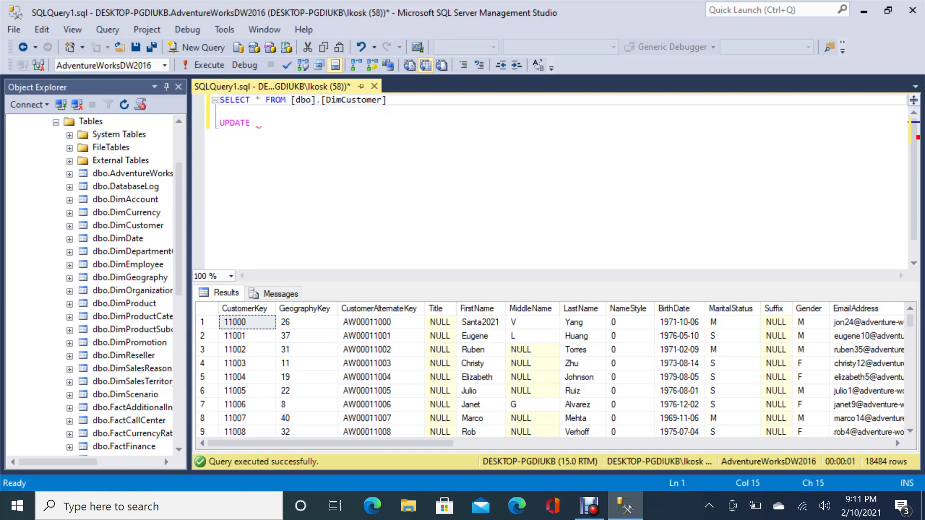
pyautogui.hotkey('shift', 'End')
pyautogui.hotkey('ctrl', 'c')
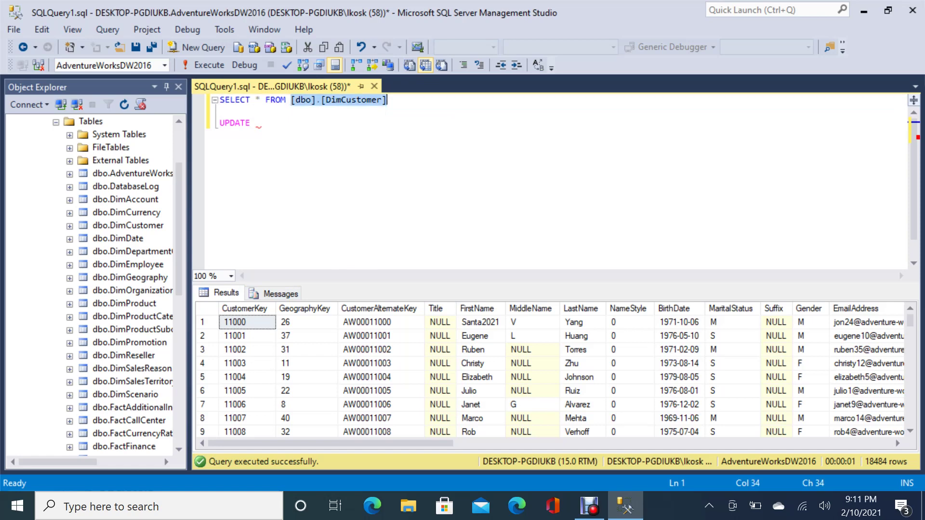
pyautogui.click(256, 123)
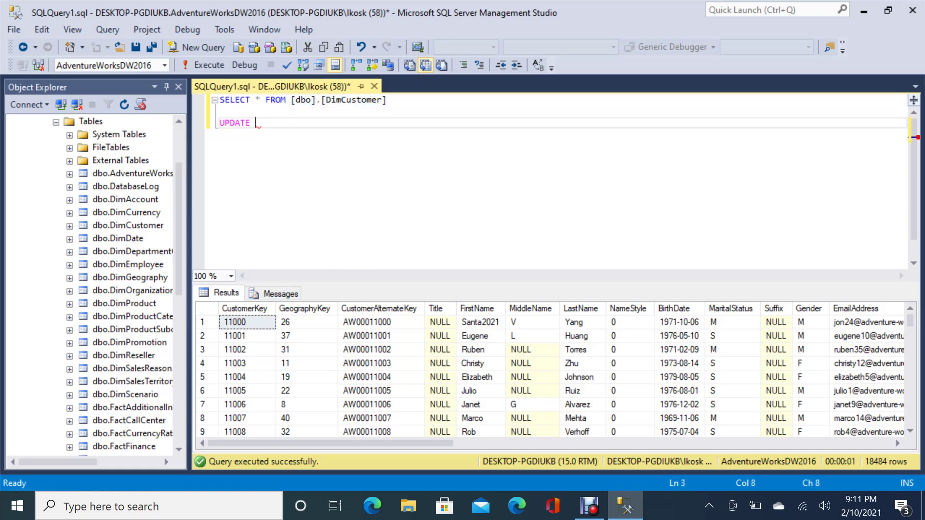
pyautogui.hotkey('ctrl', 'v')
# Add the line SET FirstNAme='TestName' to the UPDATE statement
pyautogui.press('Return')
pyautogui.write('SET ')
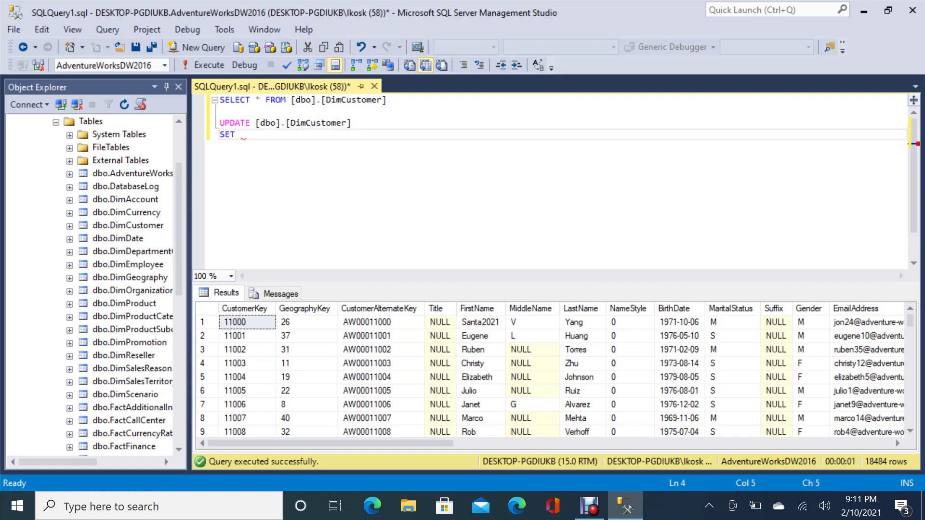
pyautogui.write('First')
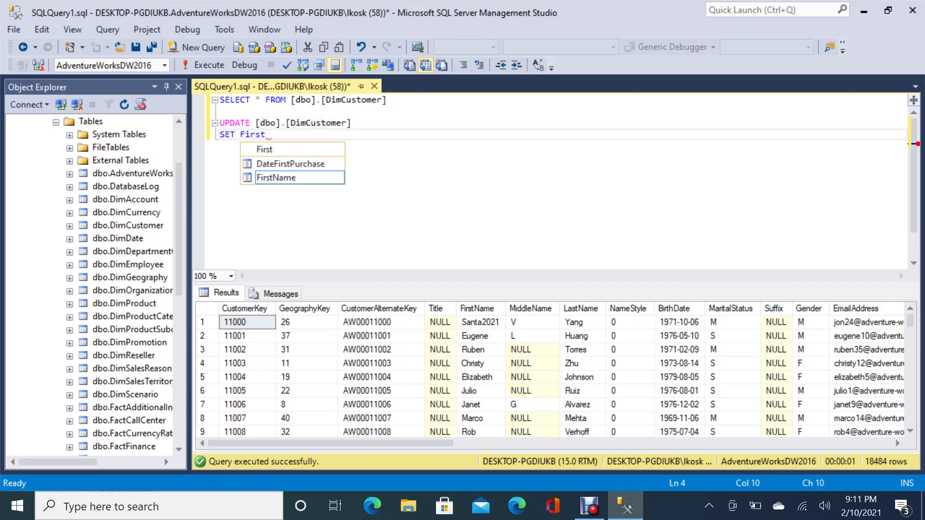
pyautogui.write("NAme='")
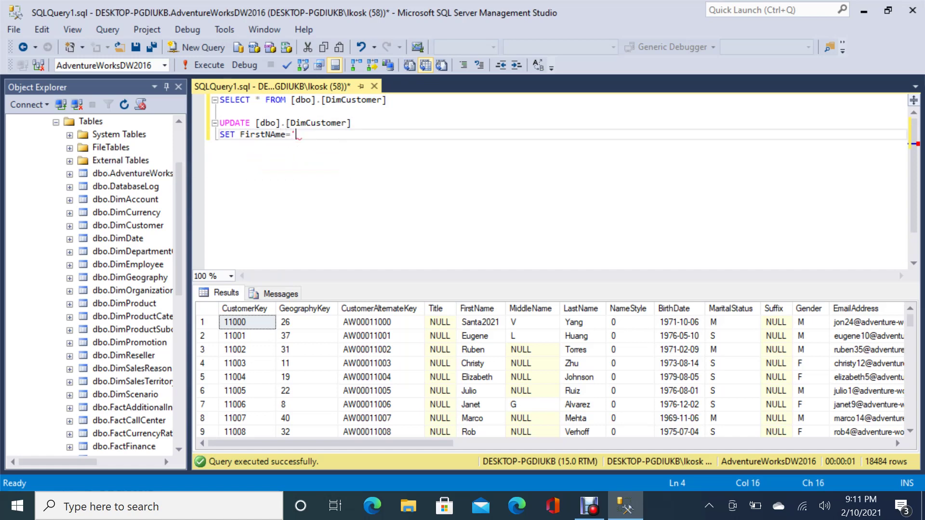
pyautogui.write('TEst')
pyautogui.press('BackSpace')
pyautogui.press('BackSpace')
pyautogui.press('BackSpace')
pyautogui.write("estName'")
# Add the line WHERE CustomerKey='11000' to the UPDATE statement
pyautogui.press('Return')
pyautogui.write('WHERE ')
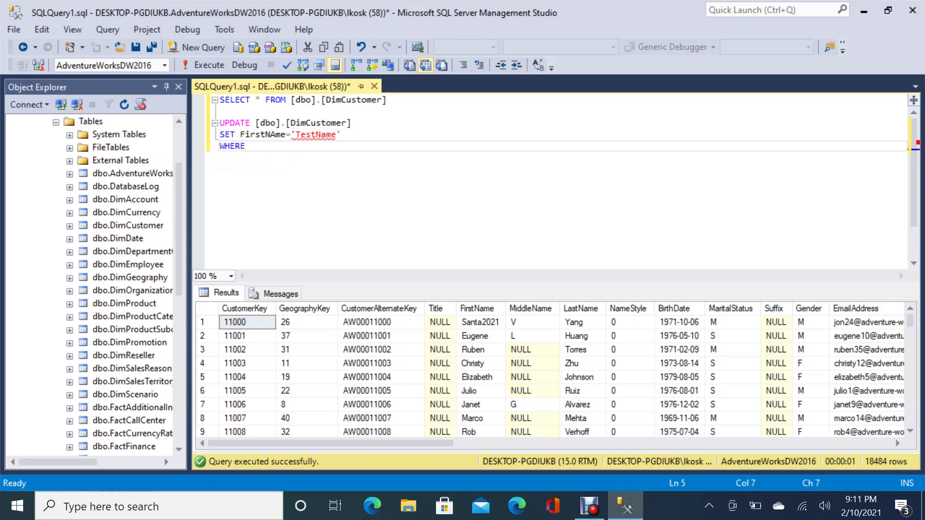
pyautogui.write('Cust')
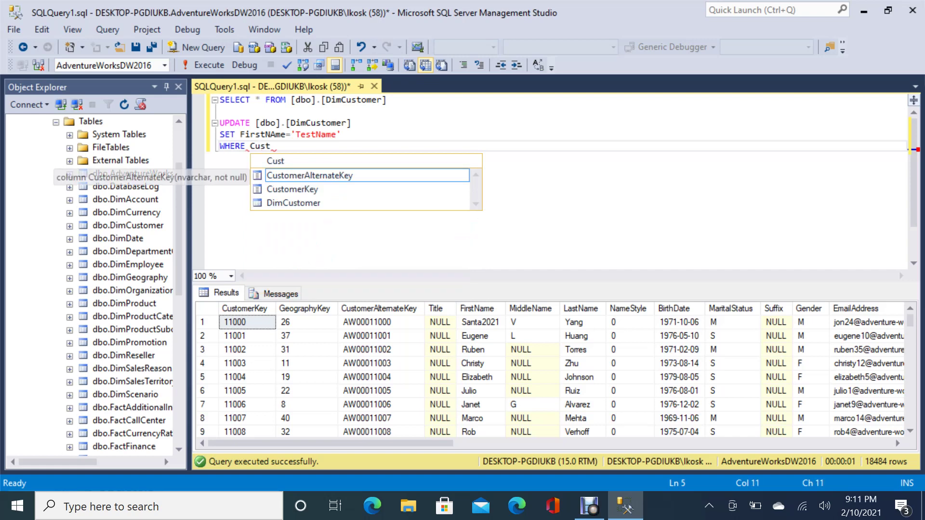
pyautogui.press('Down')
pyautogui.press('Tab')
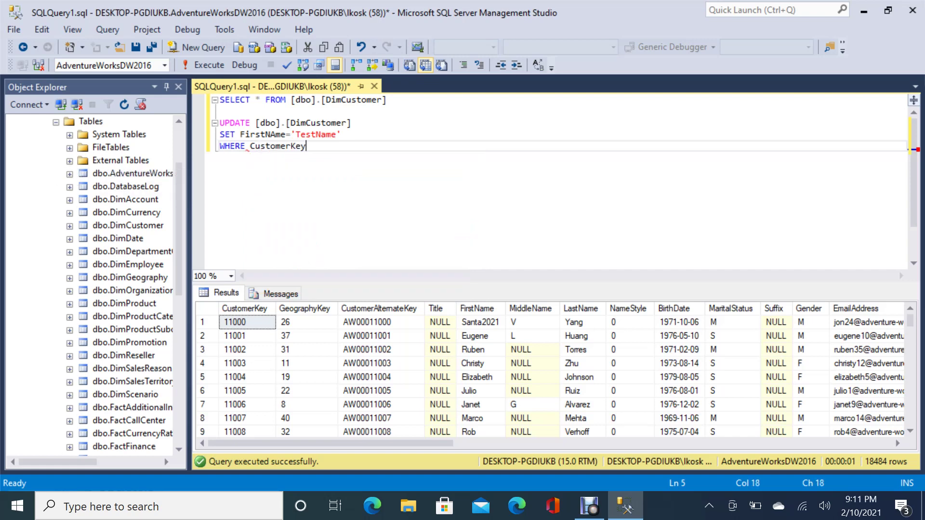
pyautogui.write("='11000'")
# Expand the columns of dbo.DimCustomer in the object tree to check the data type of CustomerKey
pyautogui.click(69, 226)
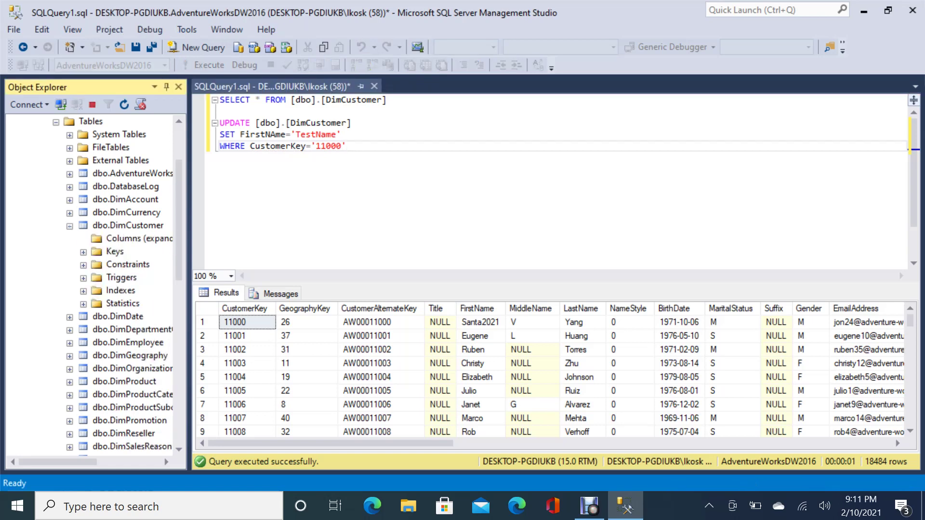
pyautogui.click(83, 239)
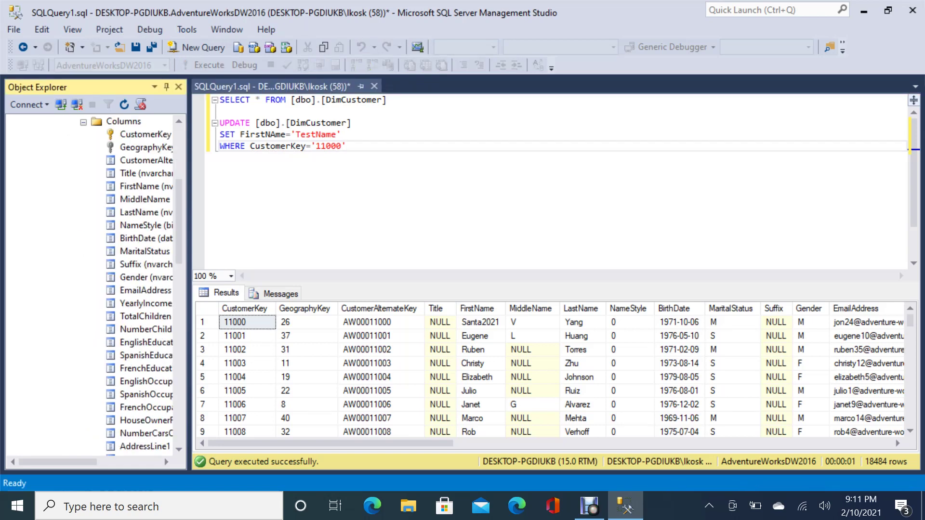
pyautogui.moveTo(58, 462); pyautogui.dragTo(81, 462)
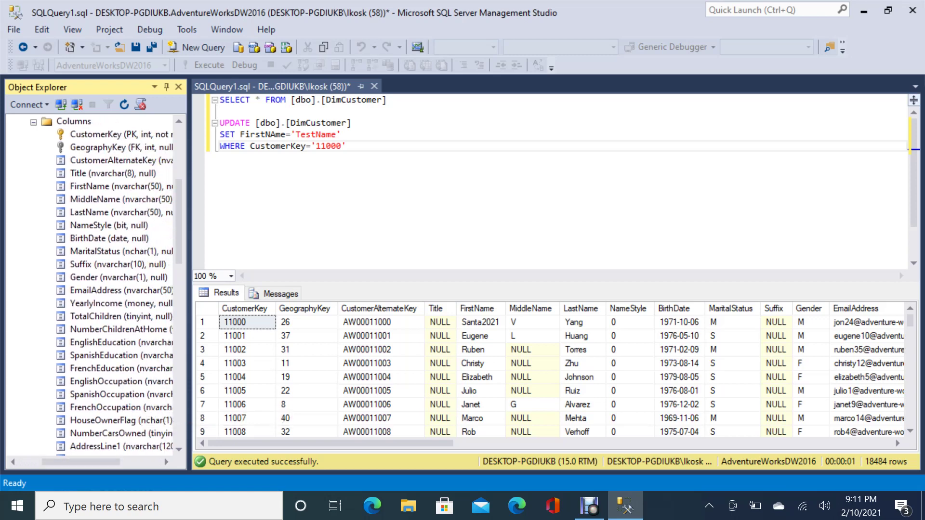
# Remove the quotes around 11000 in the UPDATE statement's WHERE clause so the key is numeric
pyautogui.click(346, 146)
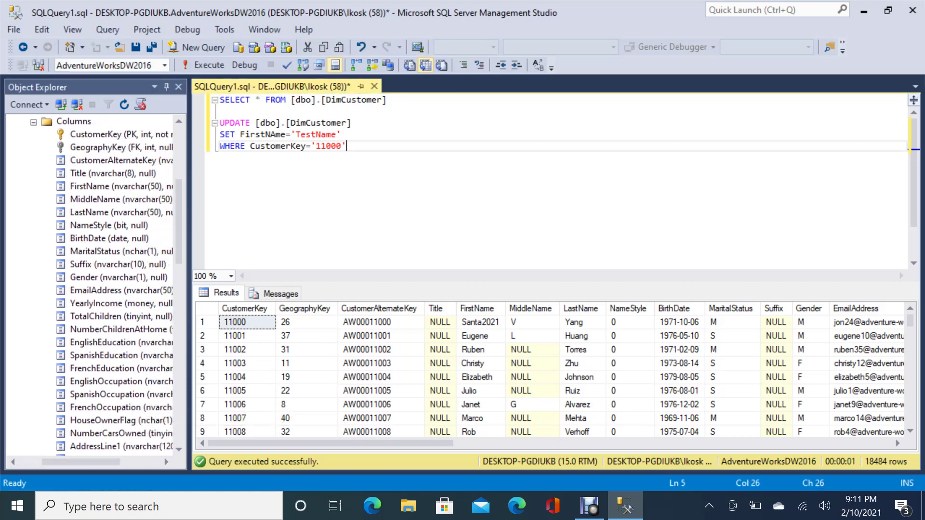
pyautogui.press('Left')
pyautogui.press('Left')
pyautogui.press('Left')
pyautogui.press('Left')
pyautogui.press('Left')
pyautogui.press('Left')
pyautogui.press('Right')
pyautogui.press('BackSpace')
# Execute only the three-line UPDATE statement on [dbo].[DimCustomer]
pyautogui.click(342, 135)
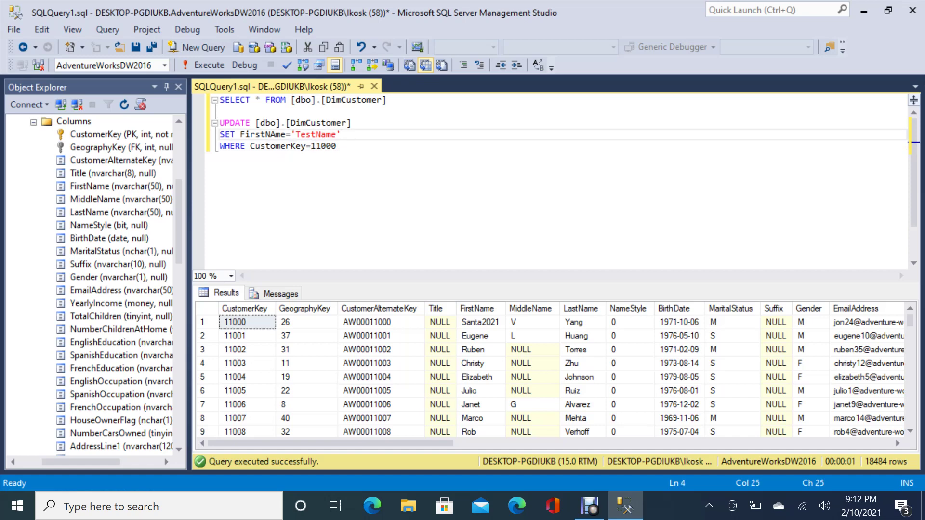
pyautogui.click(337, 146)
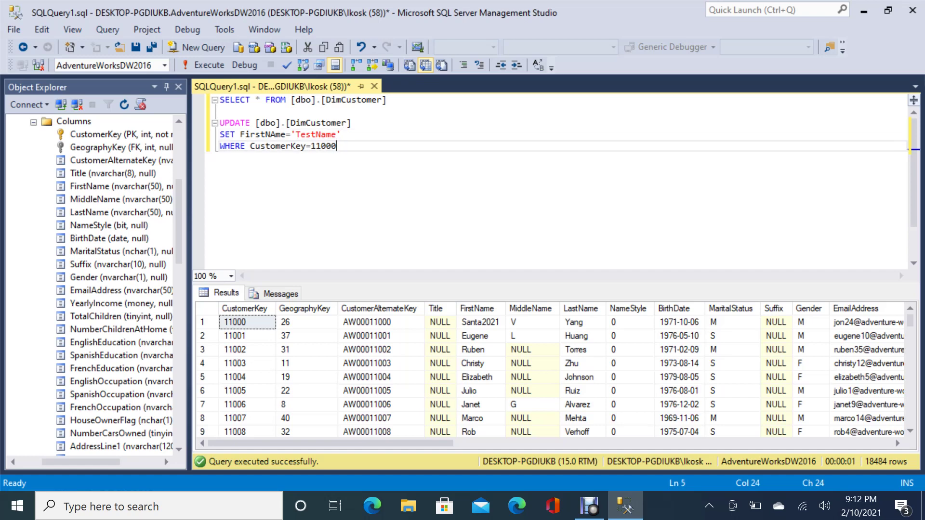
pyautogui.hotkey('shift', 'Up')
pyautogui.hotkey('shift', 'Up')
pyautogui.hotkey('shift', 'Up')
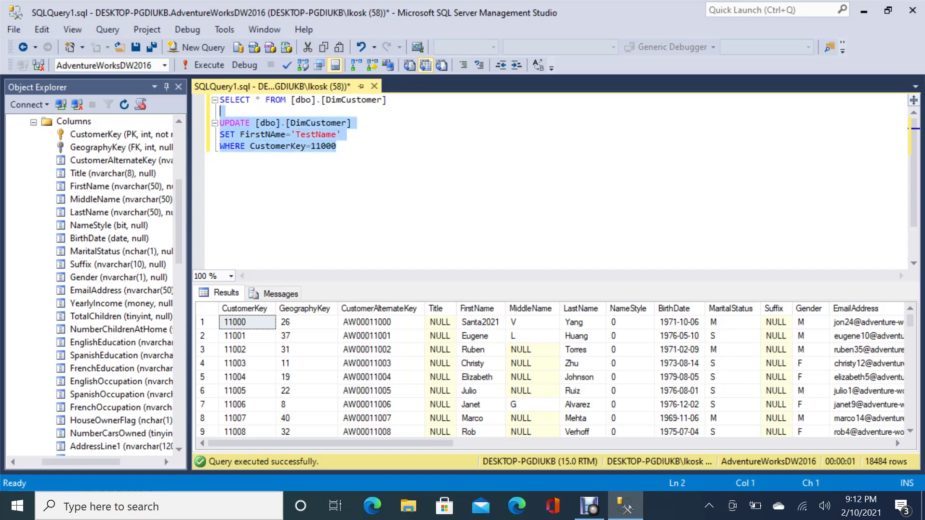
pyautogui.click(203, 65)
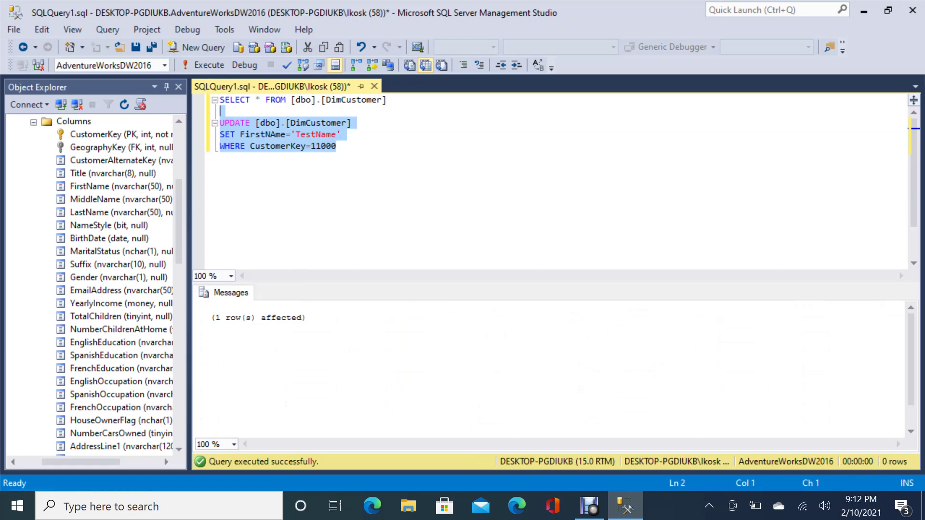
# Extend the SELECT statement with WHERE CustomerKey=11000, reusing the condition from the UPDATE statement
pyautogui.click(337, 146)
pyautogui.moveTo(337, 146); pyautogui.dragTo(250, 146)
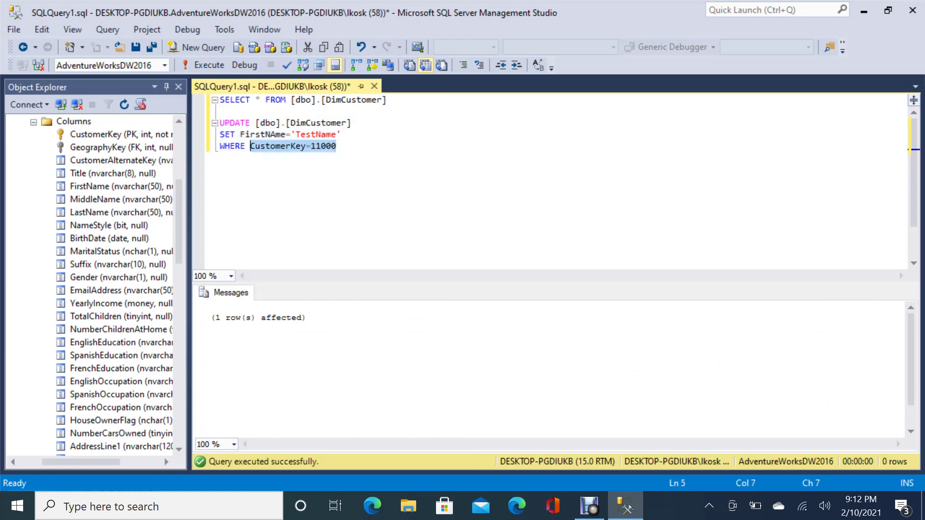
pyautogui.hotkey('ctrl', 'c')
pyautogui.click(387, 99)
pyautogui.hotkey('ctrl', 'v')
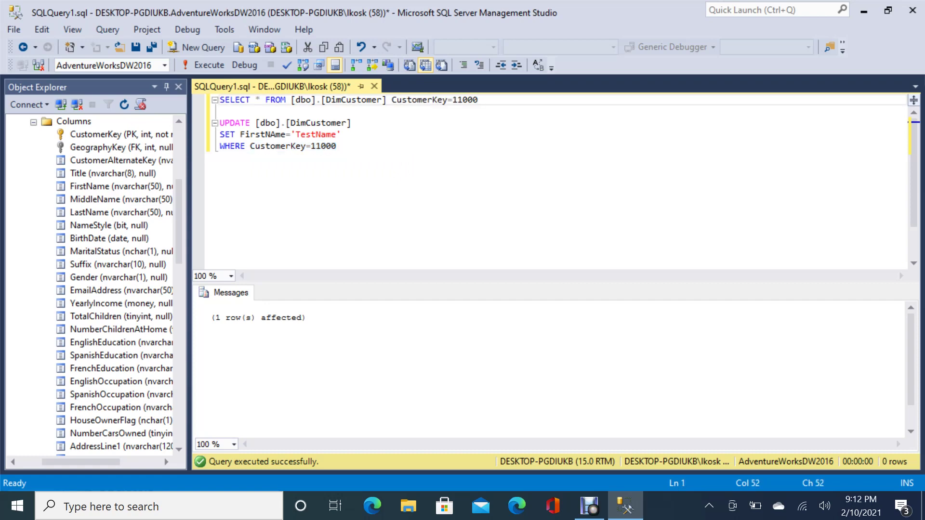
pyautogui.click(392, 100)
pyautogui.write('WHERE')
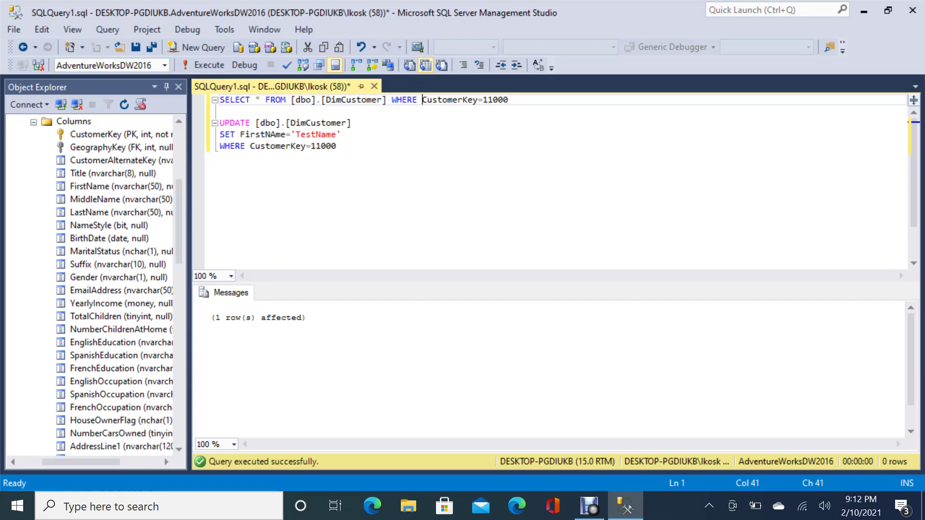
# Execute only the filtered SELECT statement and check the FirstName value in the returned row
pyautogui.click(510, 100)
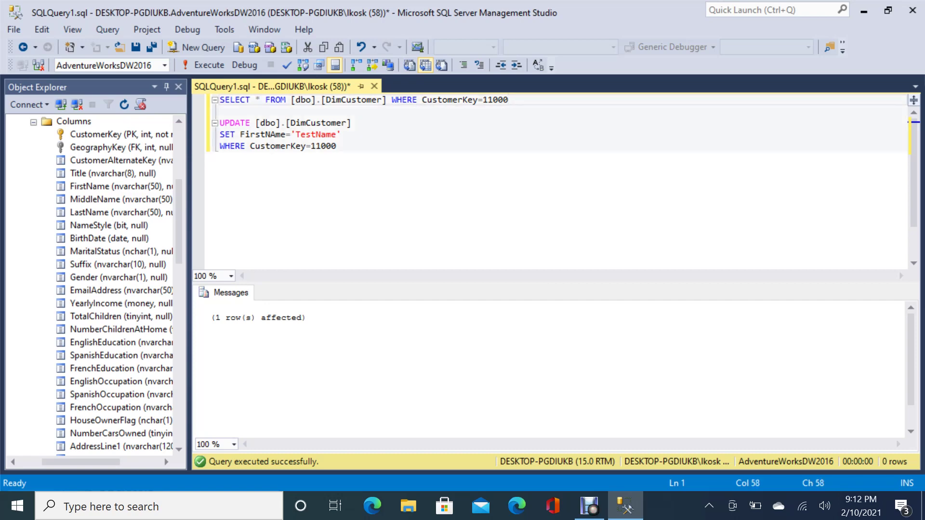
pyautogui.hotkey('shift', 'Home')
pyautogui.click(204, 65)
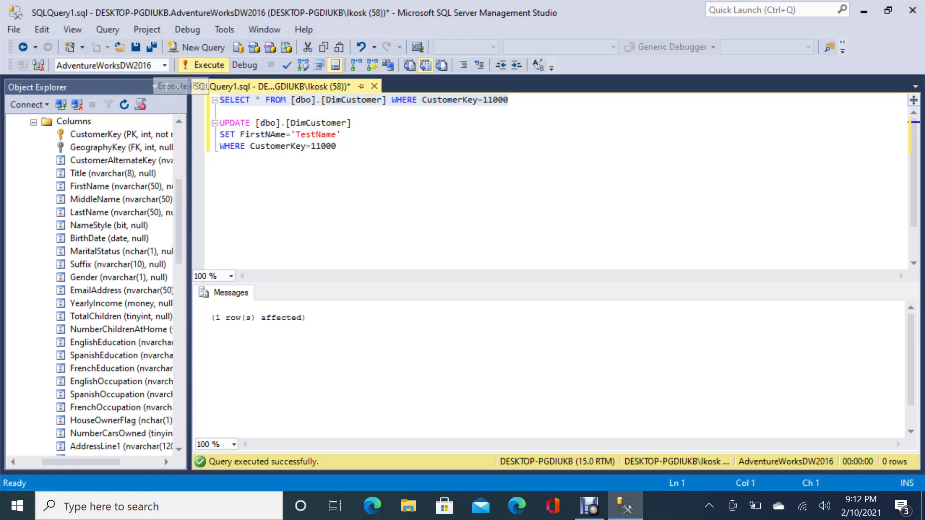
pyautogui.click(479, 322)
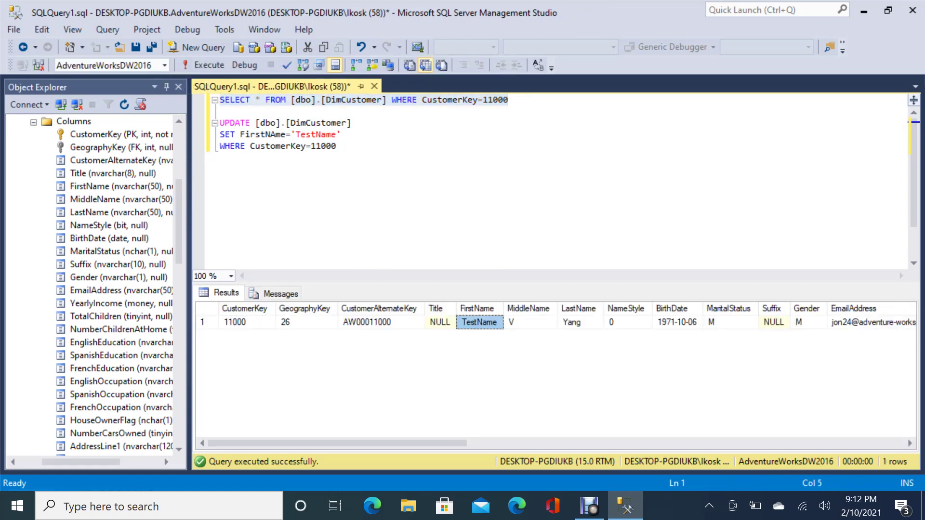
# Change the UPDATE statement's FirstName value to 'TestName2021' and copy the whole statement
pyautogui.click(341, 135)
pyautogui.write('2021')
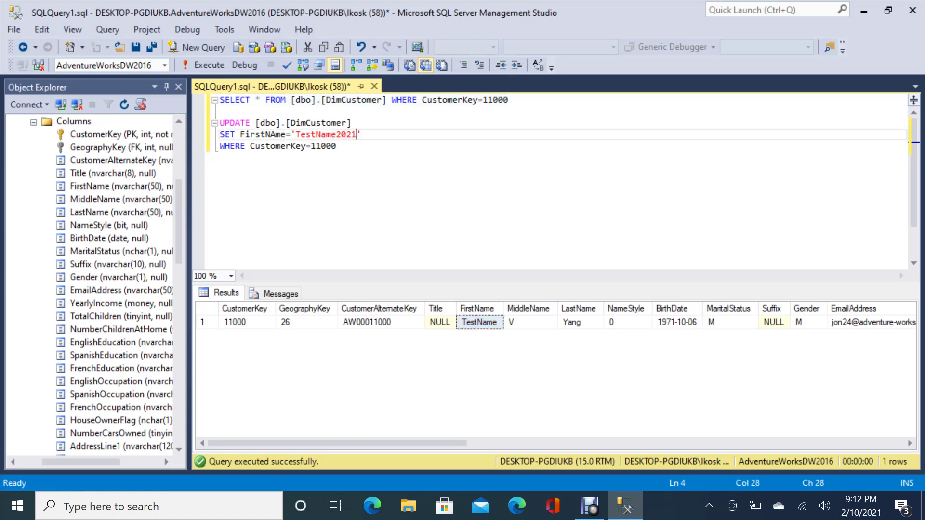
pyautogui.click(337, 146)
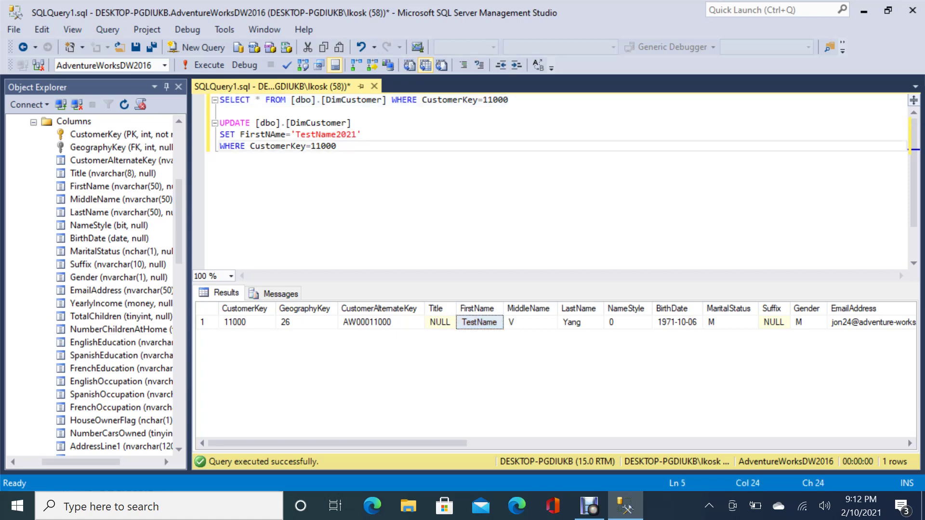
pyautogui.hotkey('shift', 'Up')
pyautogui.hotkey('shift', 'Up')
pyautogui.hotkey('shift', 'Up')
pyautogui.hotkey('ctrl', 'c')
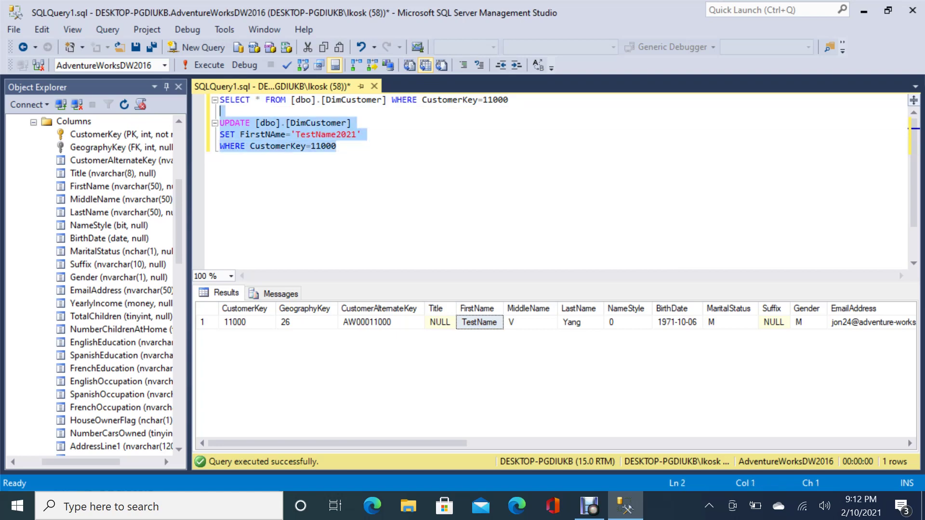
# Collapse the DimCustomer columns and the AdventureWorksDW2016 database in the object tree to bring SQL Server Agent into view
pyautogui.click(33, 123)
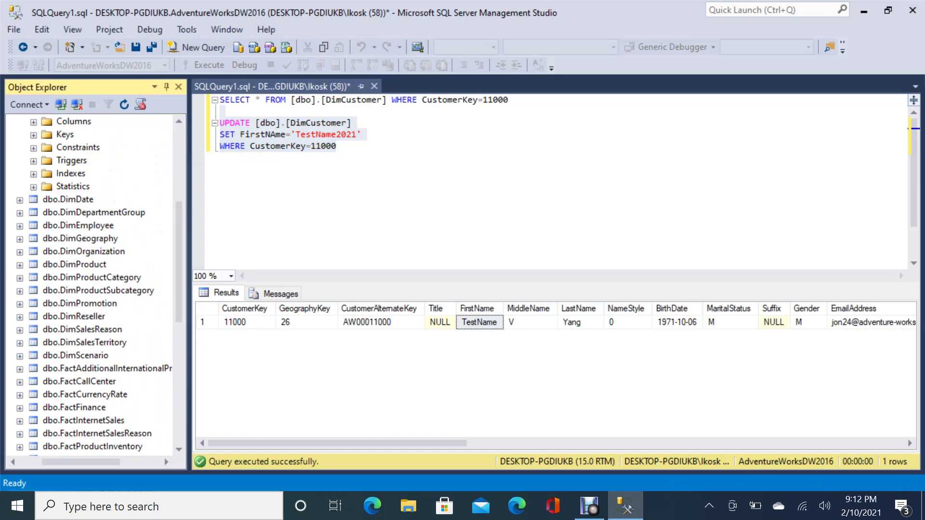
pyautogui.scroll(5, 92, 285)
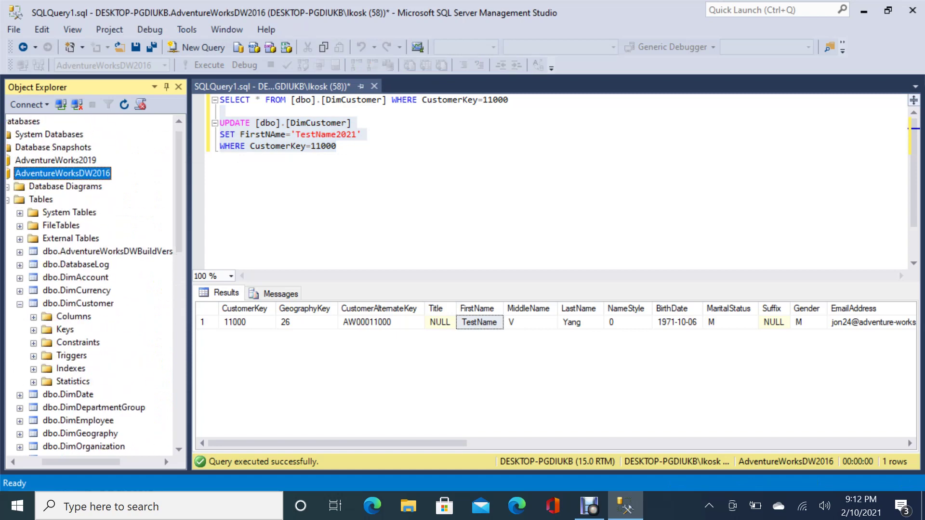
pyautogui.hscroll(-2, 90, 292)
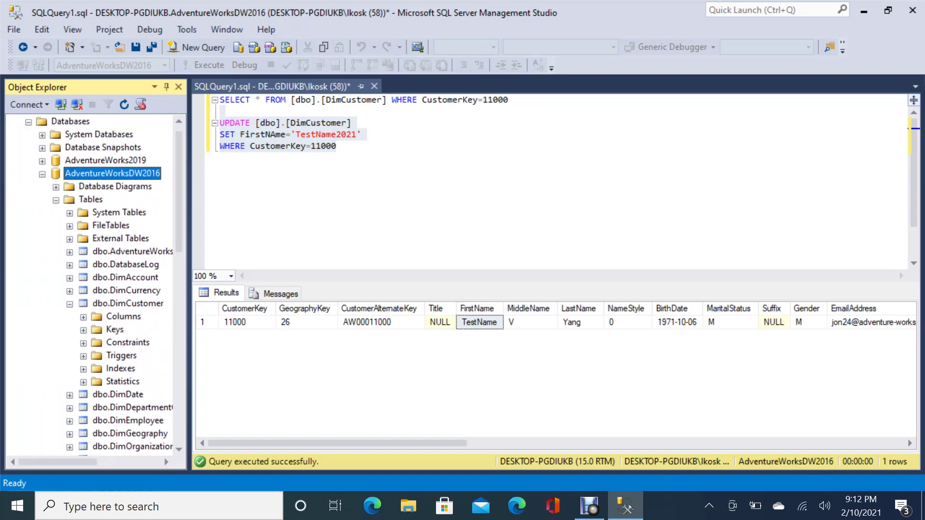
pyautogui.click(43, 174)
pyautogui.click(42, 174)
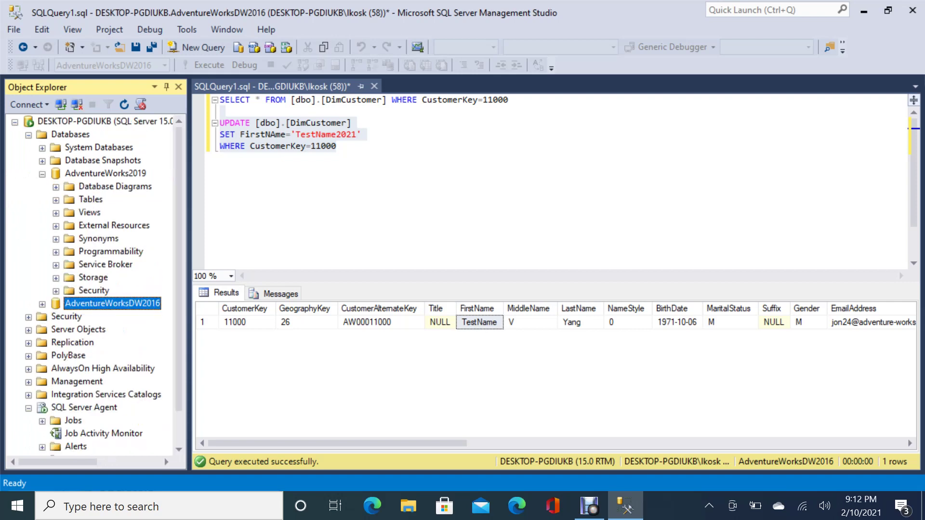
pyautogui.click(42, 174)
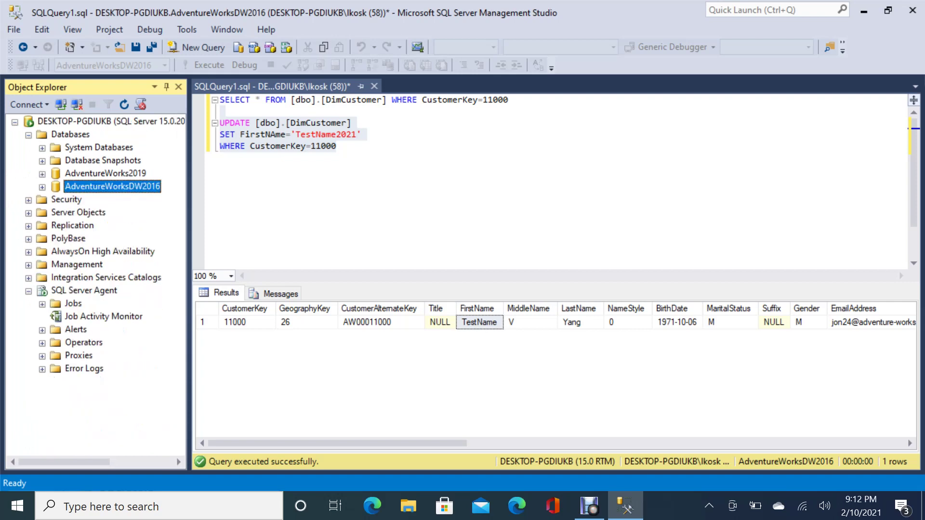
# Create a new SQL Server Agent job and name it UpdateTable
pyautogui.rightClick(73, 303)
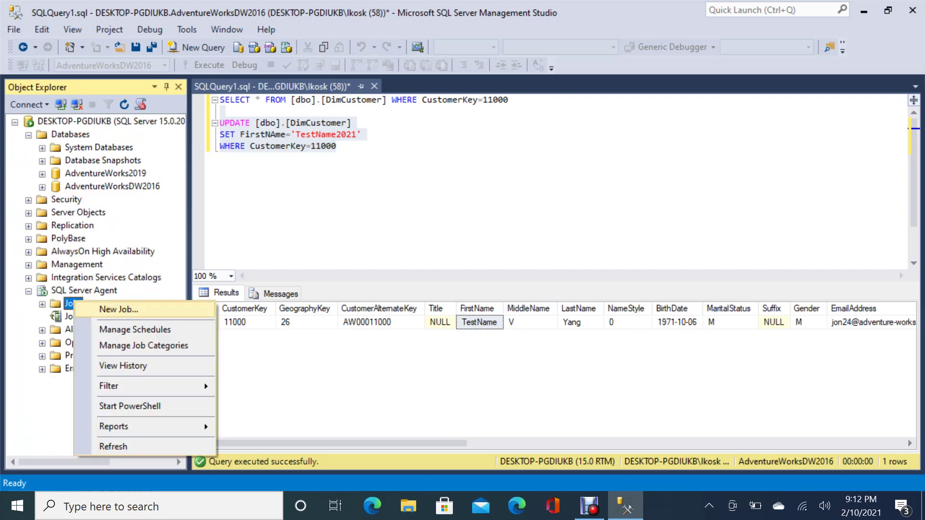
pyautogui.press('Escape')
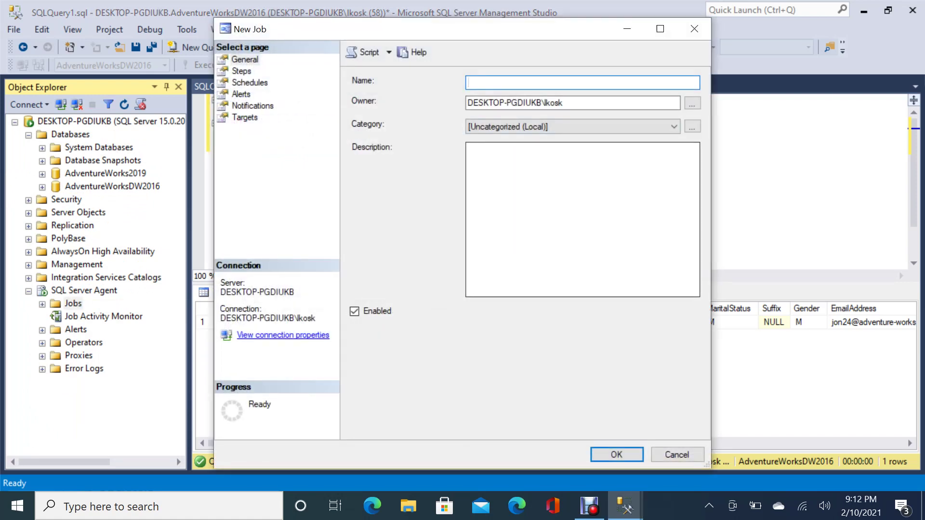
pyautogui.write('Update')
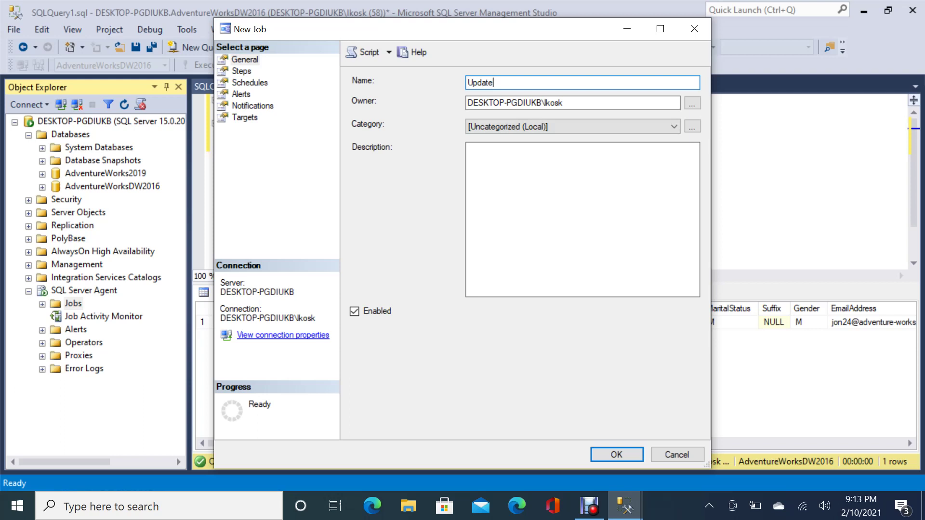
pyautogui.write('Table')
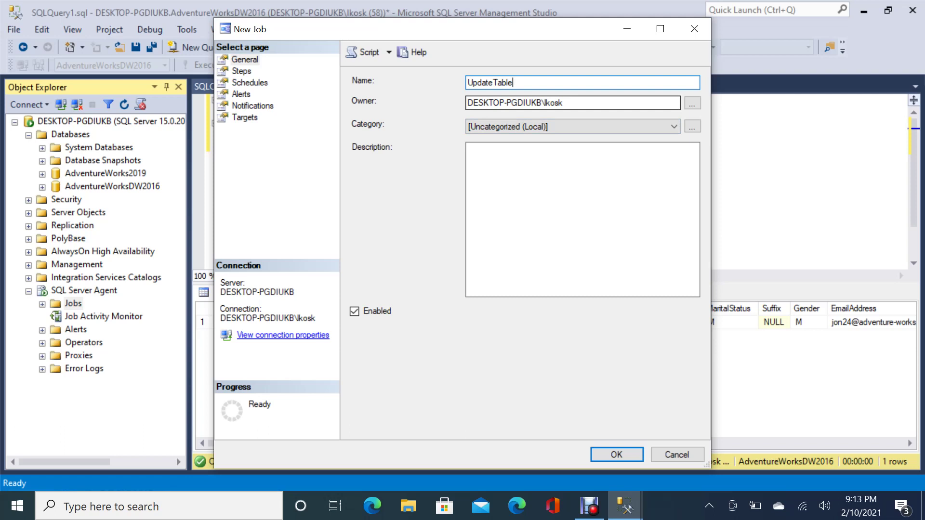
# Enter the job description "This table is updating first name based on customer key."
pyautogui.click(527, 169)
pyautogui.write('This tab')
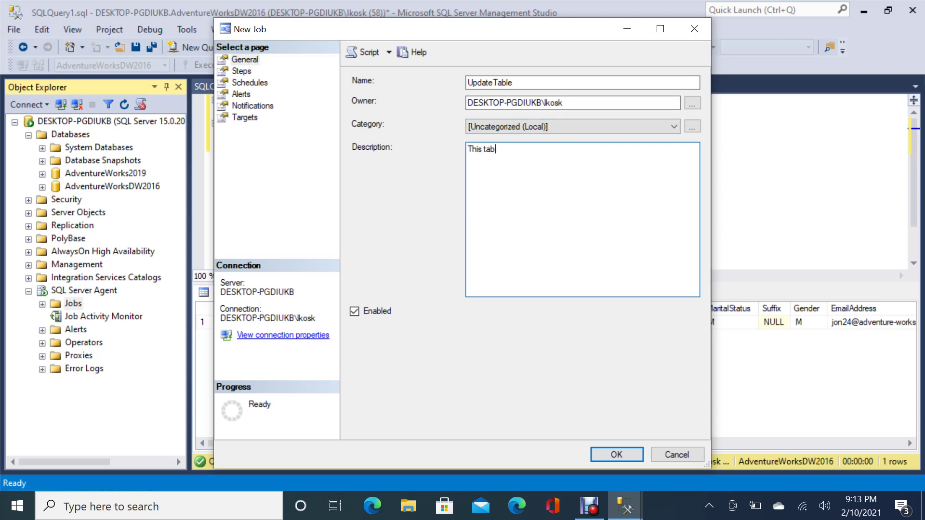
pyautogui.write('le is up')
pyautogui.write('dating first name')
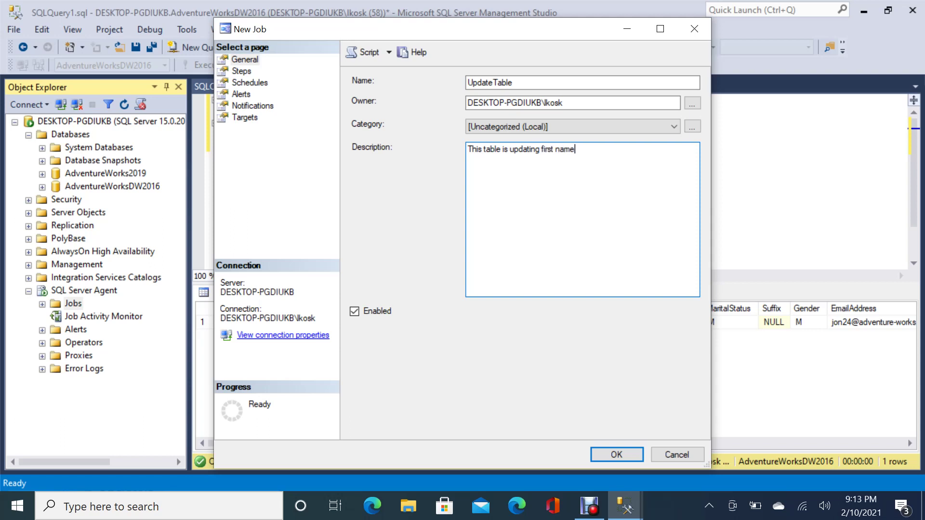
pyautogui.write(' based on customer key.')
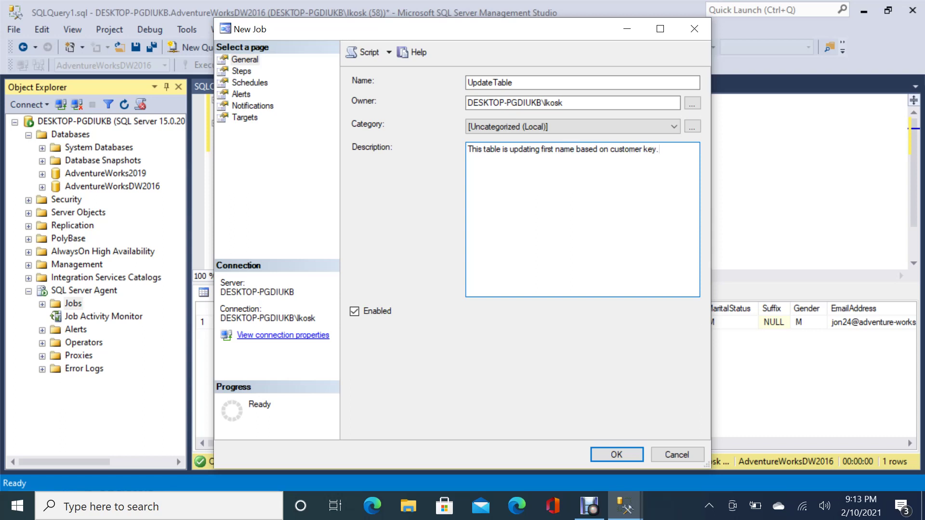
# Start a new step for the UpdateTable job and name it "Update- DimCustomer"
pyautogui.click(242, 72)
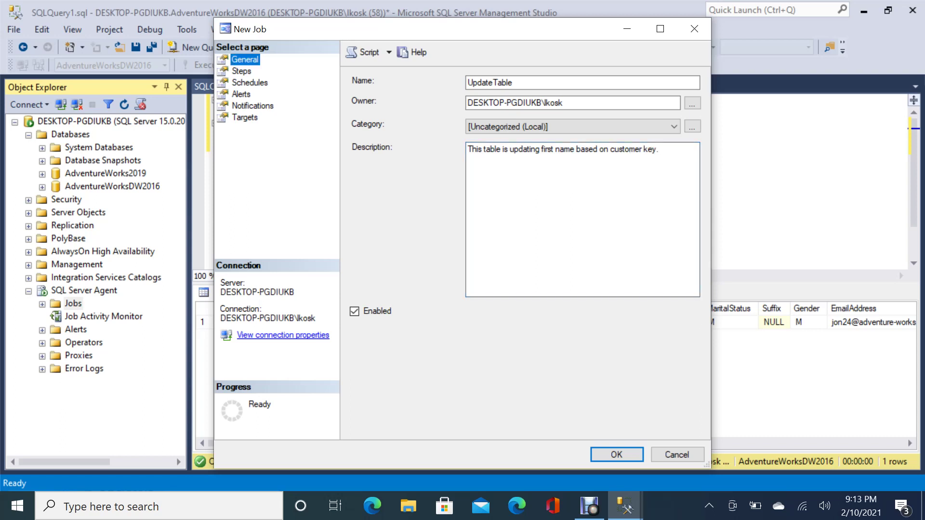
pyautogui.click(391, 423)
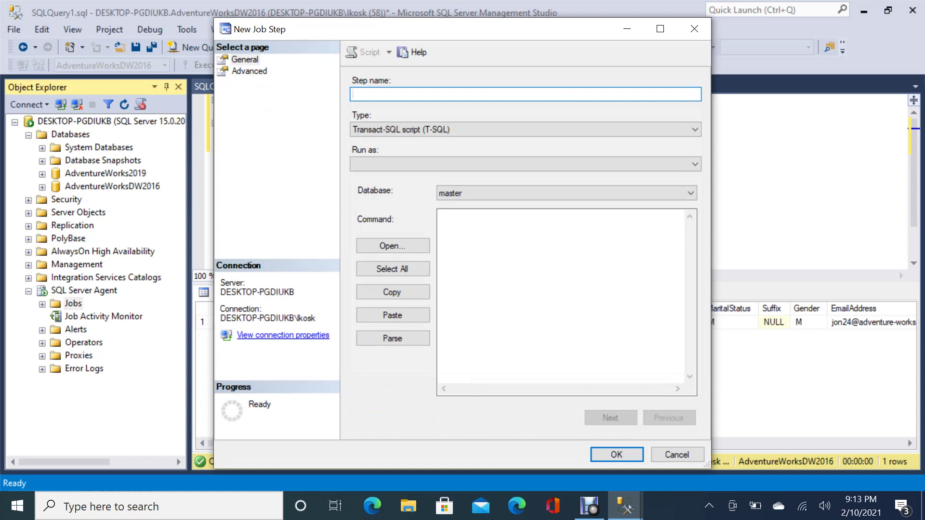
pyautogui.write('Update- DImCustomer')
pyautogui.press('Tab')
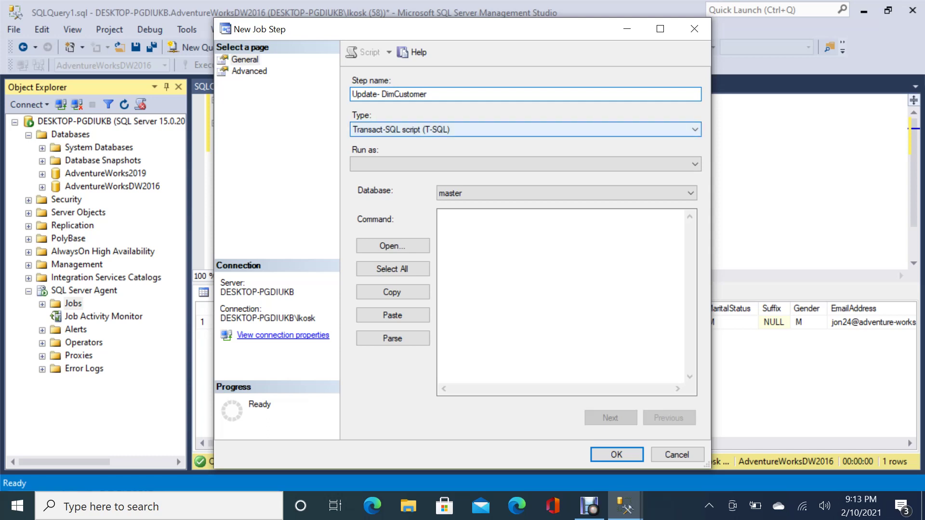
# Keep the job step's type as Transact-SQL script (T-SQL) and set its database to AdventureWorksDW2016
pyautogui.hotkey('alt', 'Down')
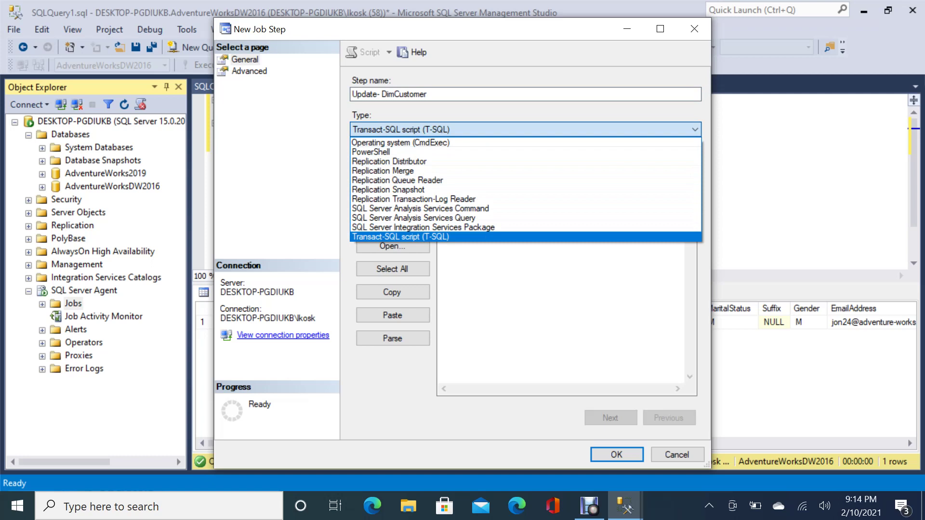
pyautogui.click(449, 236)
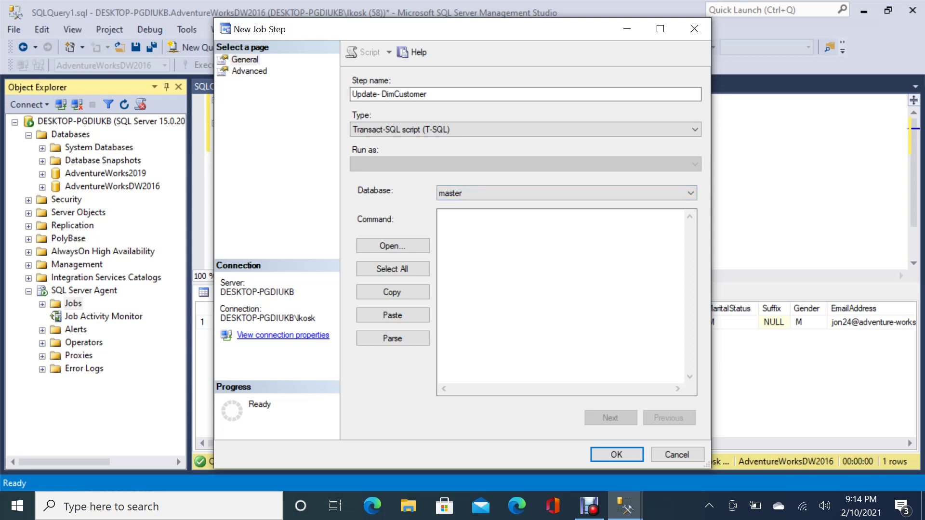
pyautogui.click(690, 193)
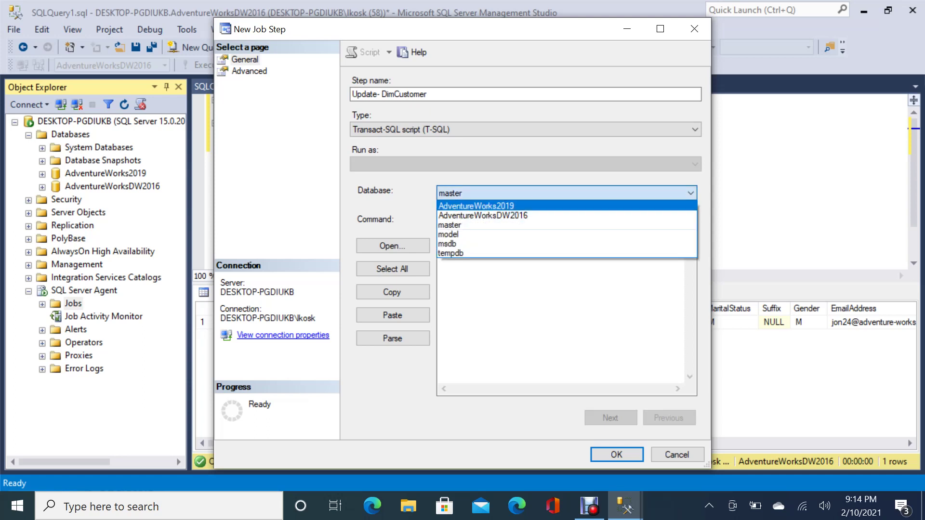
pyautogui.click(483, 216)
# Paste the query's UPDATE statement, which sets the DimCustomer first name to 'TestName2021' for the customer key, as the job step's command
pyautogui.click(439, 215)
pyautogui.hotkey('ctrl', 'v')
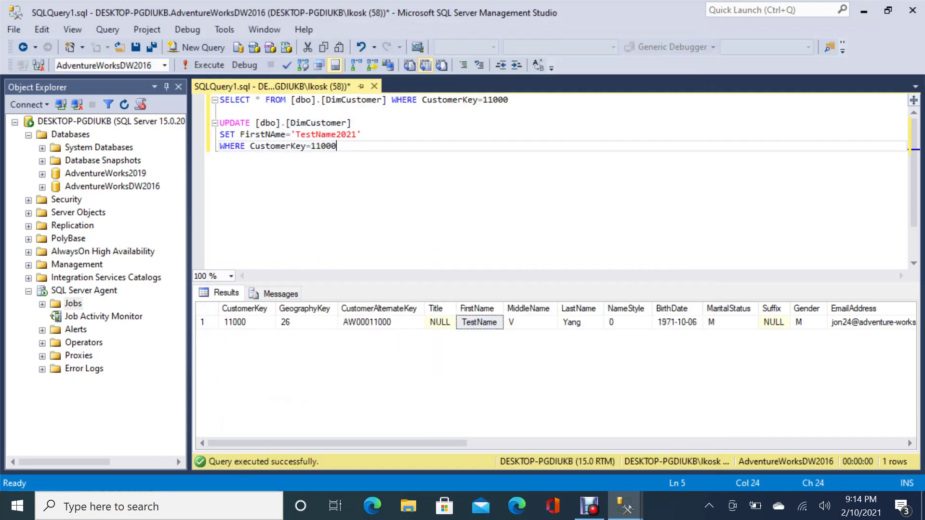
pyautogui.moveTo(625, 506)
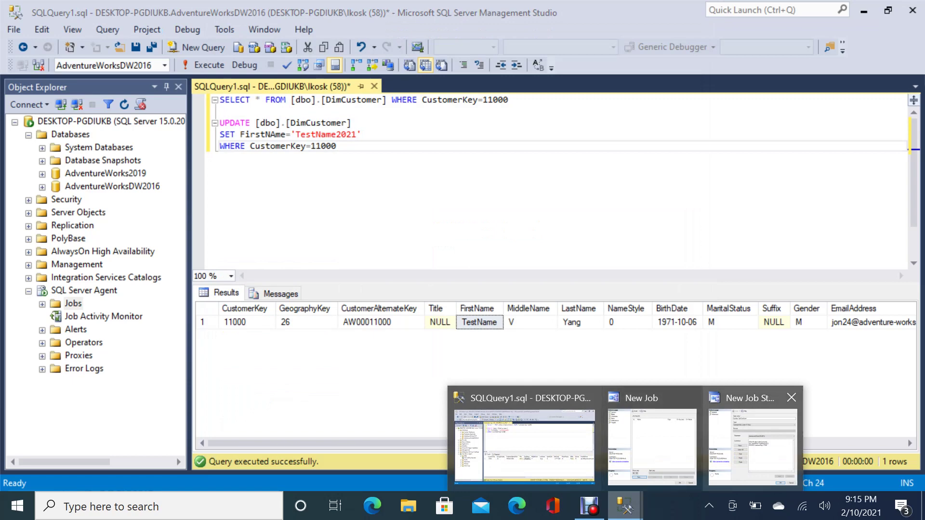
pyautogui.click(776, 449)
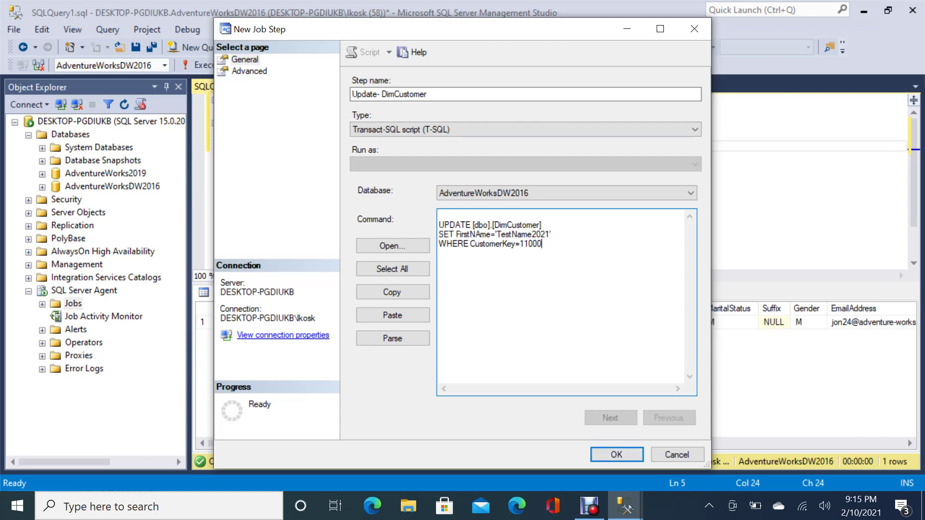
# Set the step's on-success action to "Quit the job reporting success", and save the step and the UpdateTable job
pyautogui.click(250, 71)
pyautogui.click(525, 94)
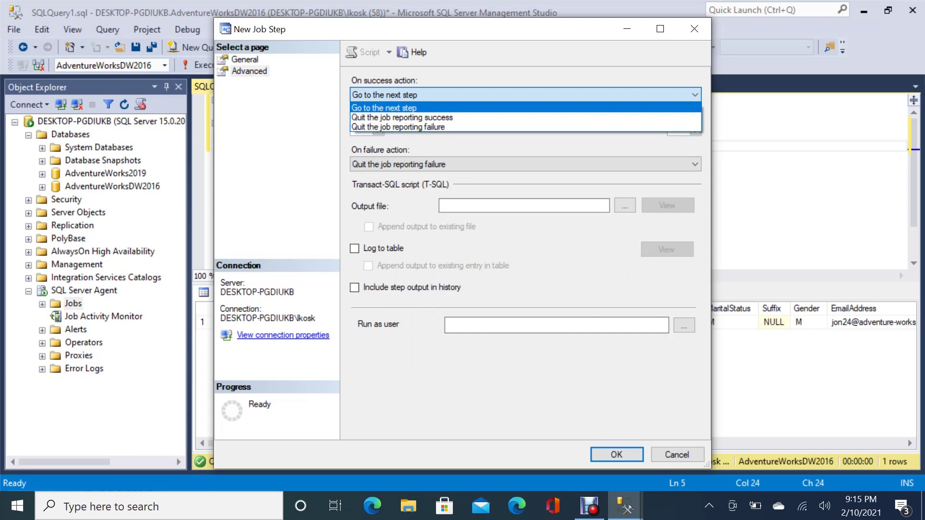
pyautogui.press('Down')
pyautogui.press('Return')
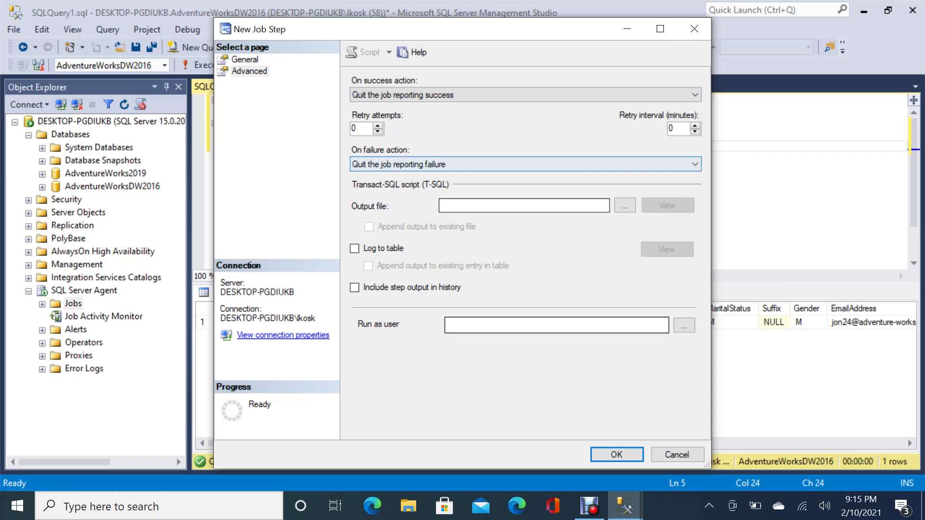
pyautogui.press('Return')
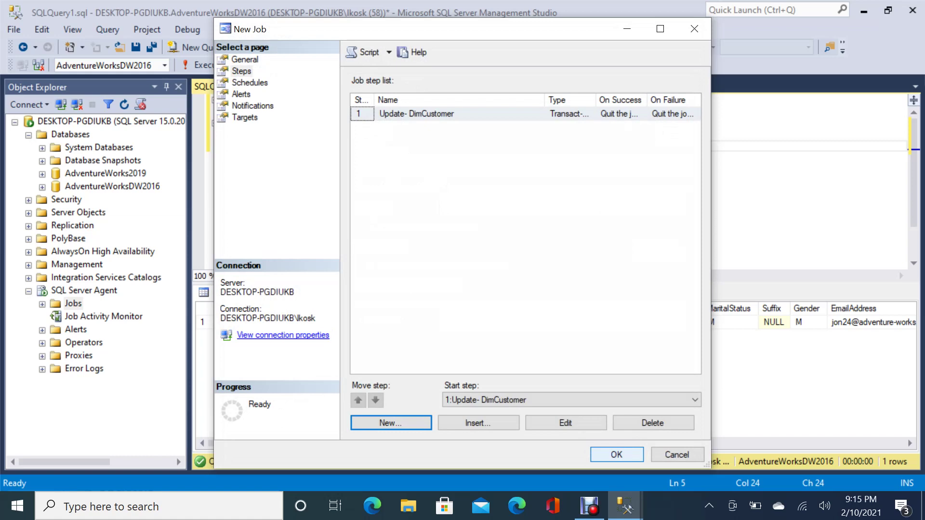
pyautogui.press('Return')
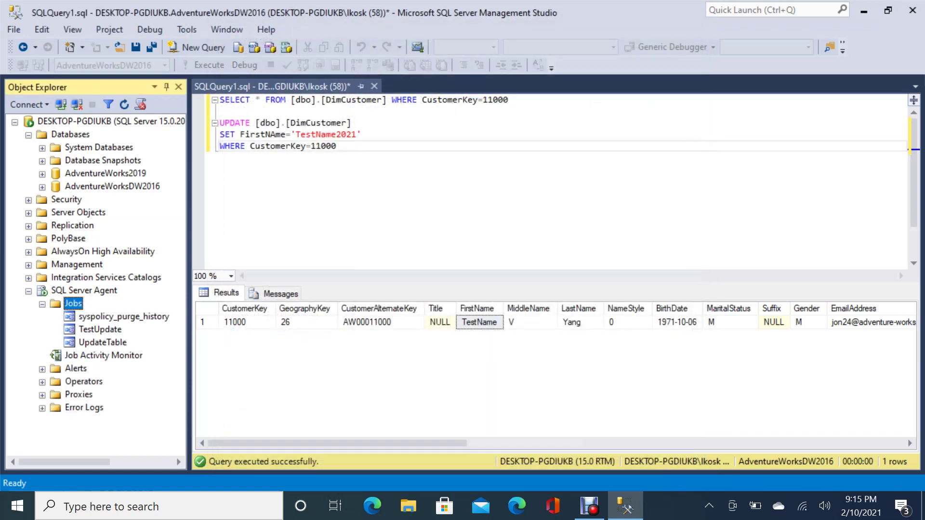
# Start the UpdateTable job at its step and dismiss the job report
pyautogui.click(103, 342)
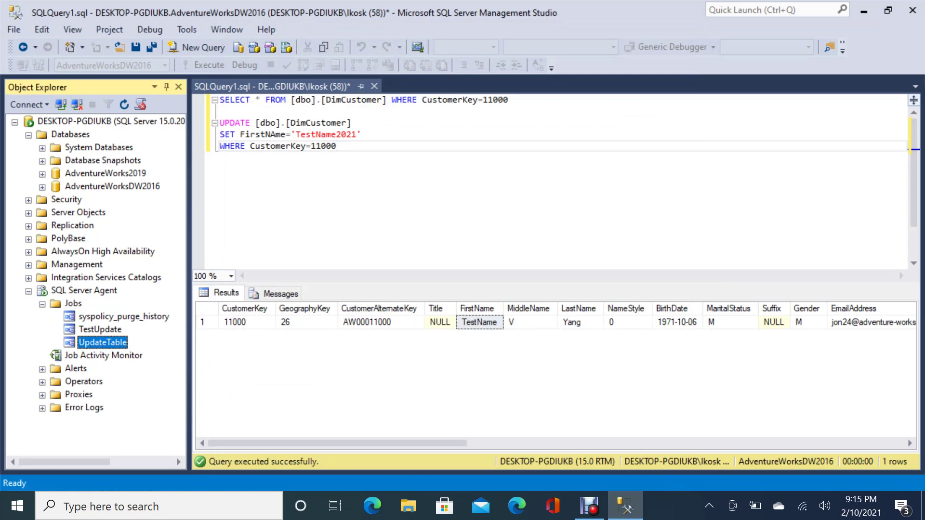
pyautogui.rightClick(102, 343)
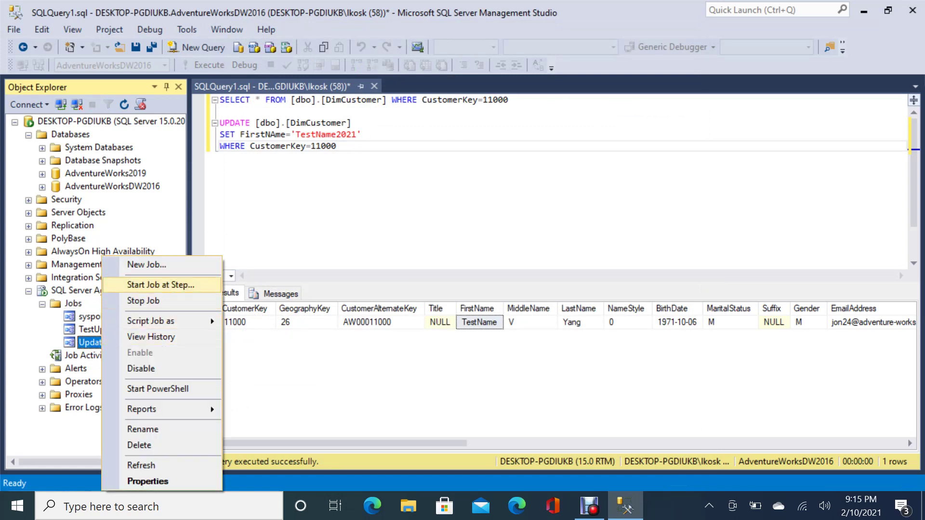
pyautogui.click(161, 285)
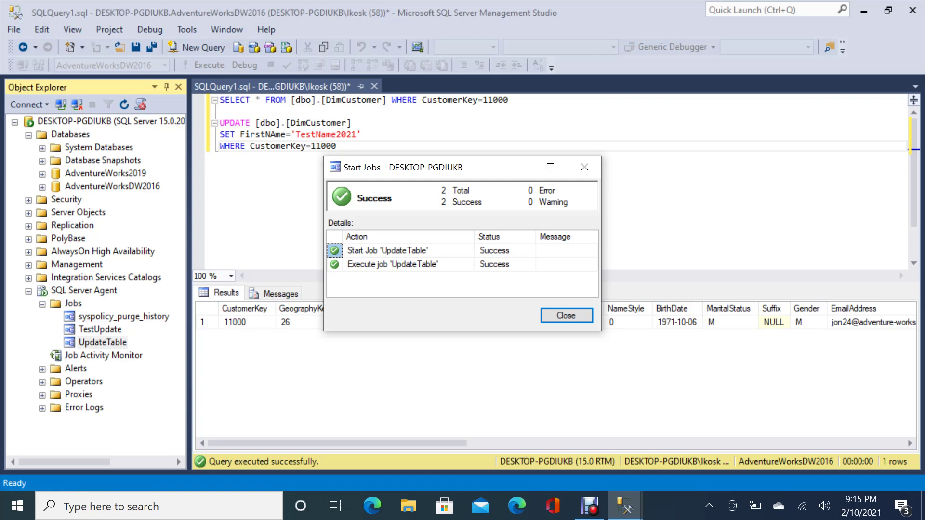
pyautogui.click(566, 316)
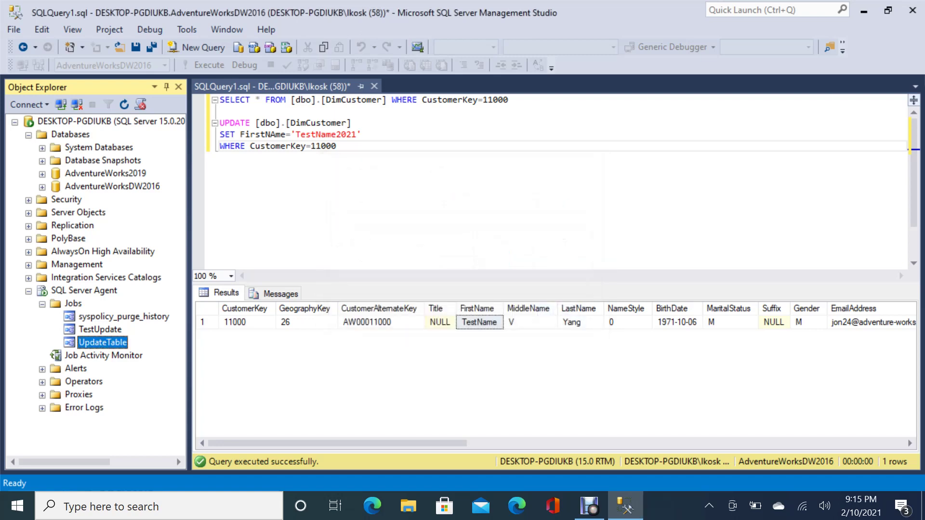
# Run only the SELECT statement on DimCustomer again and check the FirstName value in the result row
pyautogui.click(508, 100)
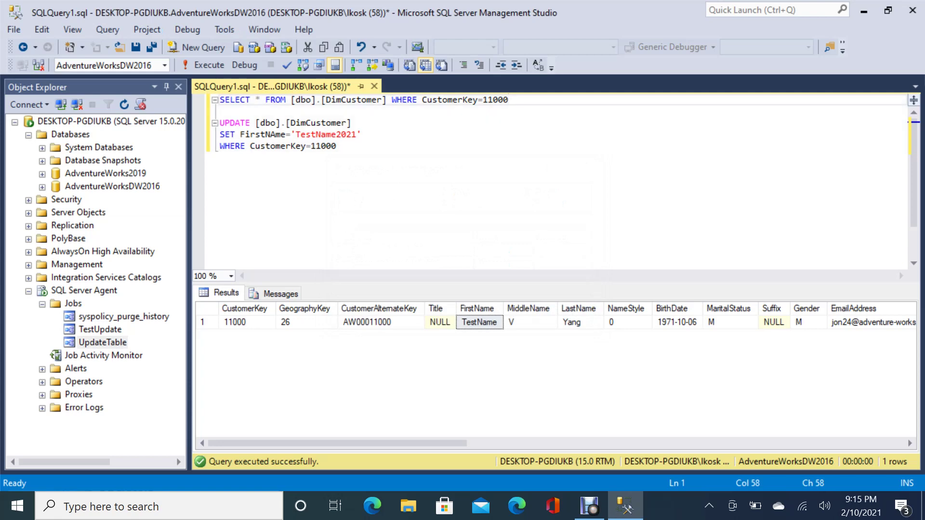
pyautogui.moveTo(509, 100); pyautogui.dragTo(220, 100)
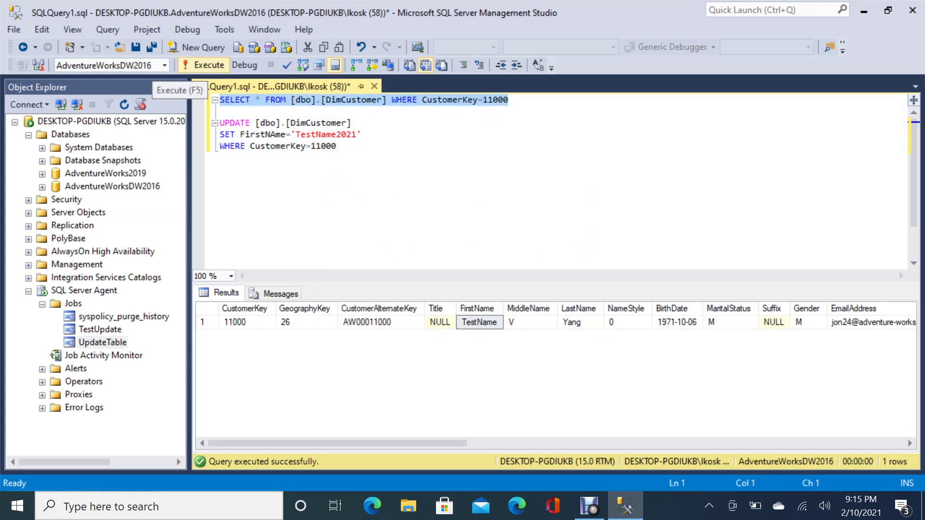
pyautogui.click(204, 64)
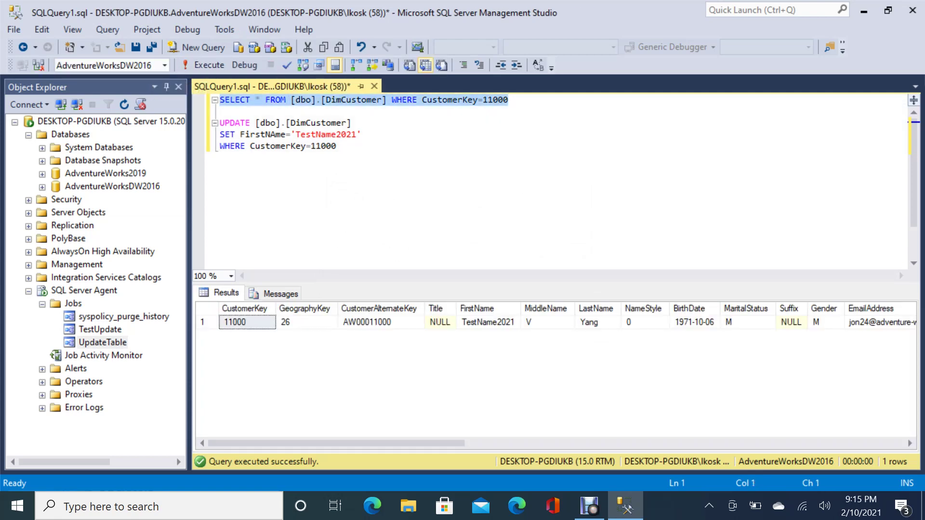
pyautogui.click(488, 322)
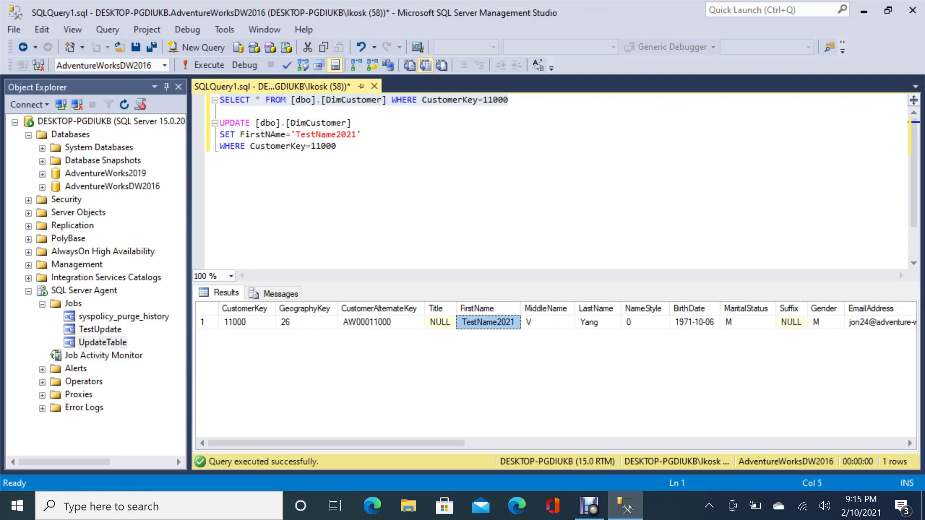